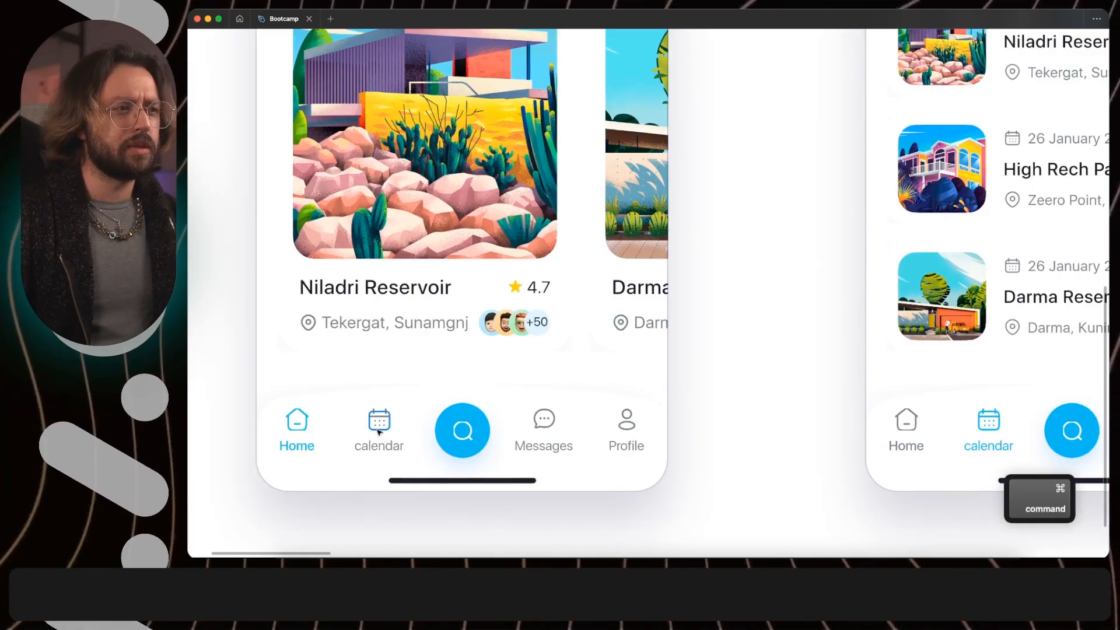
- Try to move the Messages tab into the calendar tab's position in the first mockup's tab bar
super+click(380, 431)
super+click(533, 433)
key(shift+Left)
key(shift+Left)
key(shift+Left)
key(shift+Left)
key(shift+Left)
key(shift+Left)
key(shift+Left)
key(shift+Left)
key(shift+Left)
key(shift+Left)
key(shift+Left)
key(shift+Left)
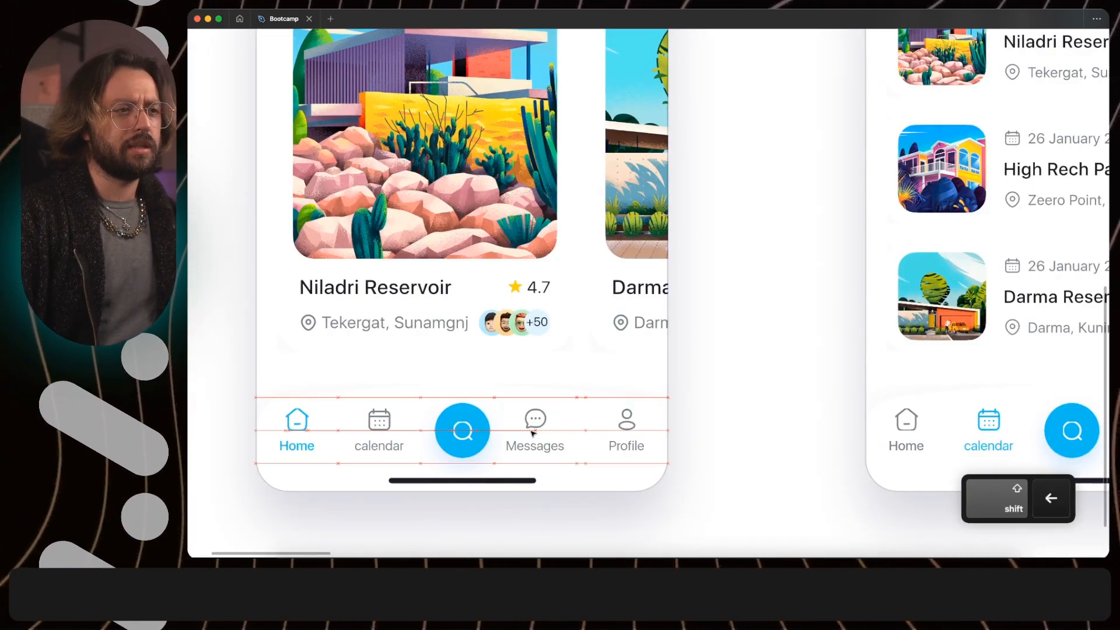
key(shift+Left)
key(shift+Left)
key(shift+Left)
key(shift+Left)
key(shift+Left)
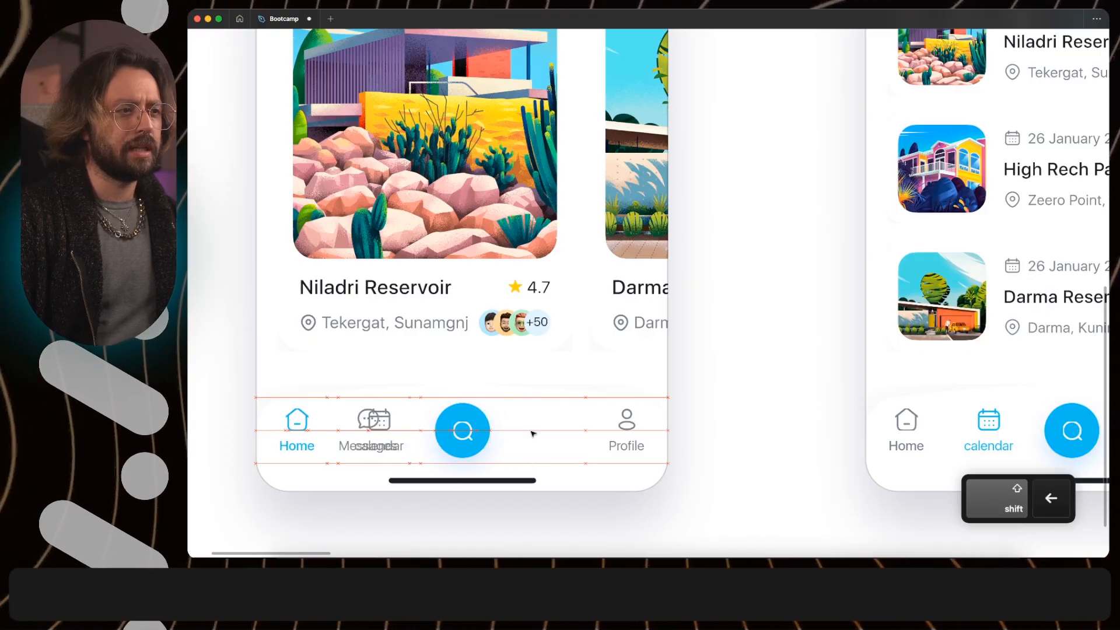
key(shift+Right)
key(shift+Right)
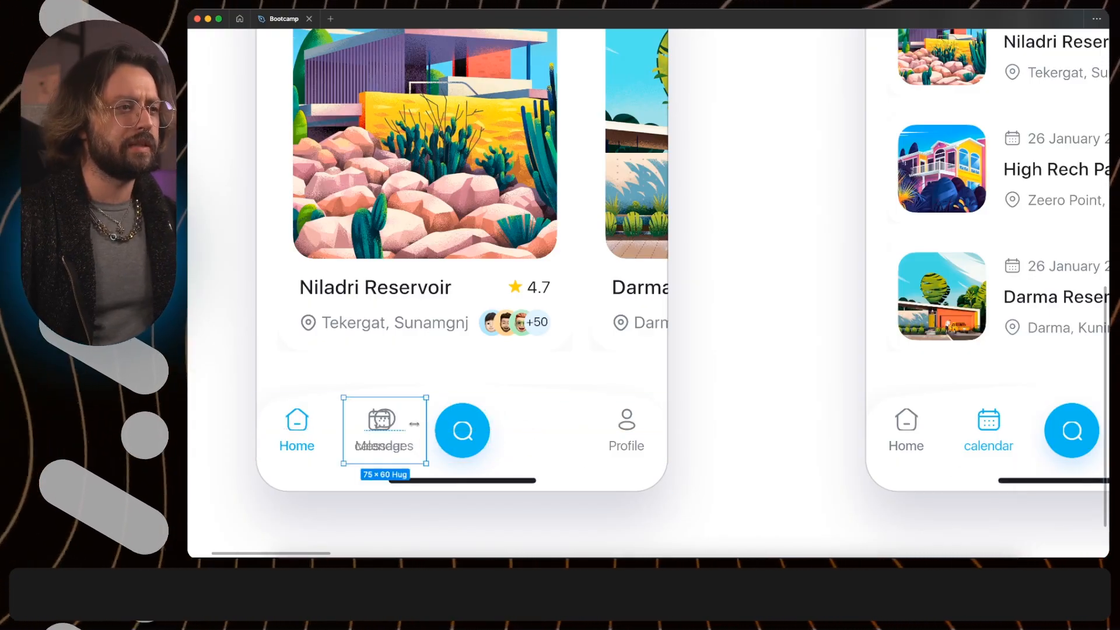
- Undo the moves of the Messages tab in the first mockup's tab bar
key(super+z)
key(super+z)
key(super+z)
key(super+z)
key(super+z)
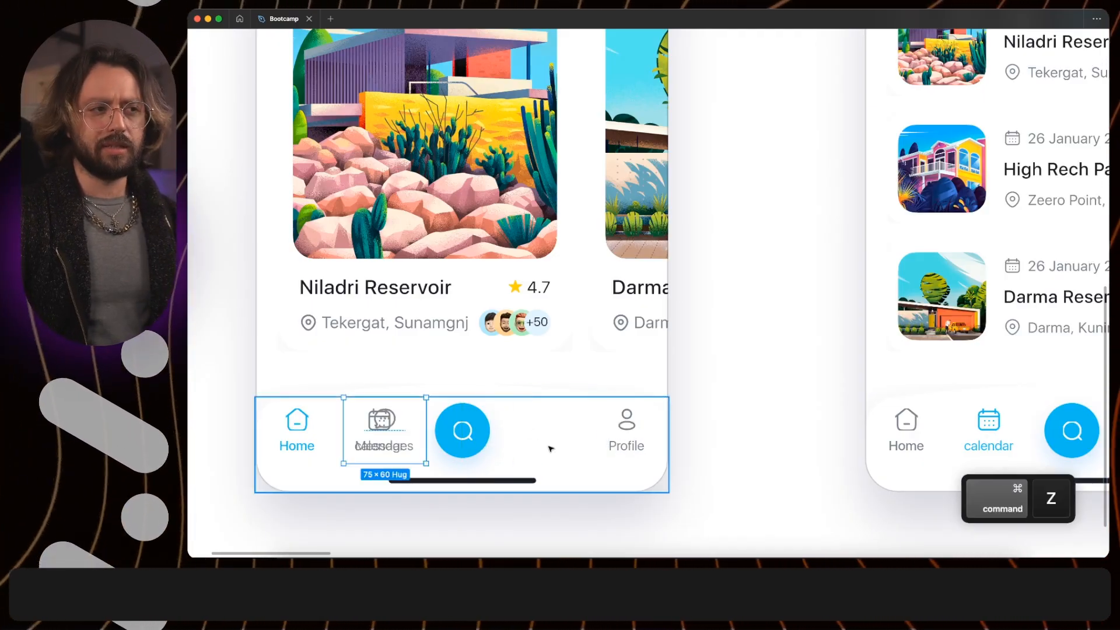
key(super+z)
key(super+z)
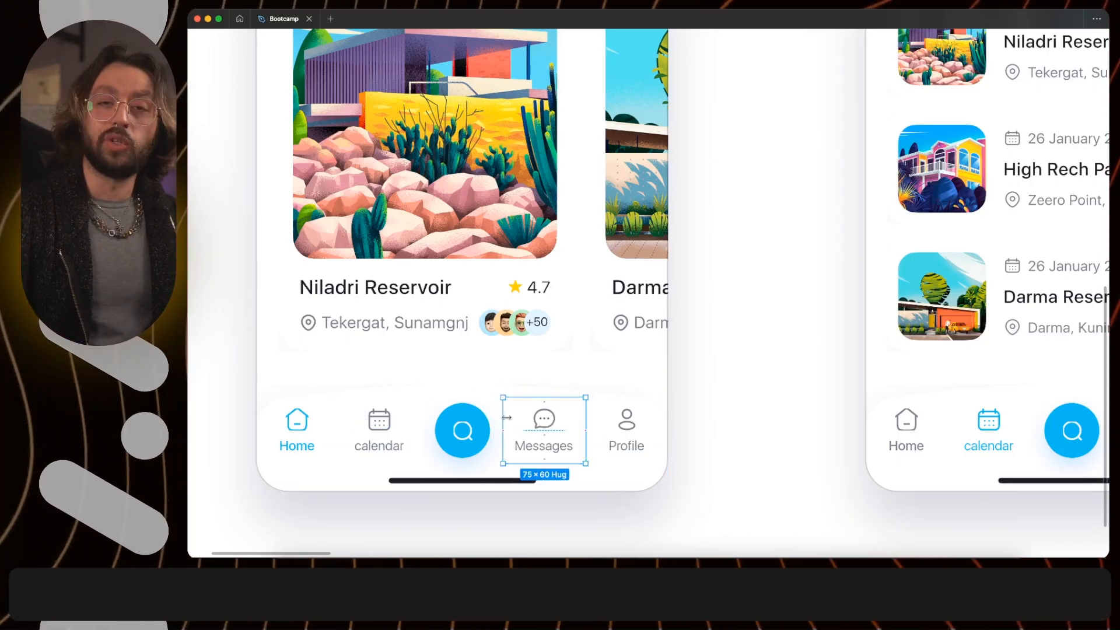
- In frame 2's standalone tab bar component, reorder the tabs to Home, Messages, search, calendar, Profile
scroll(505, 413, down, 5)
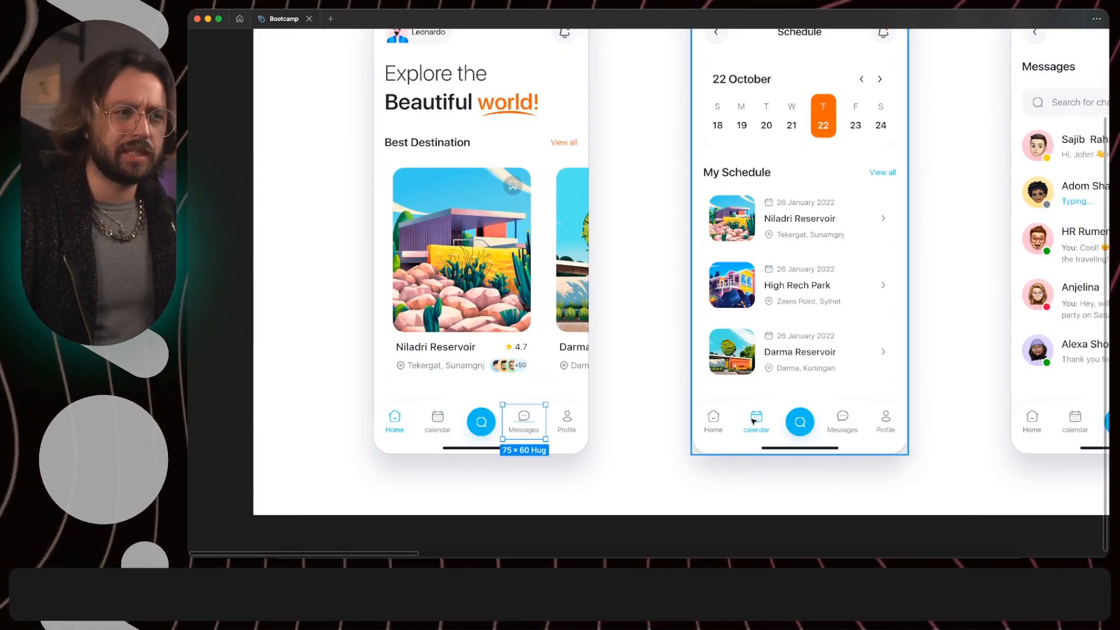
scroll(782, 433, right, 5)
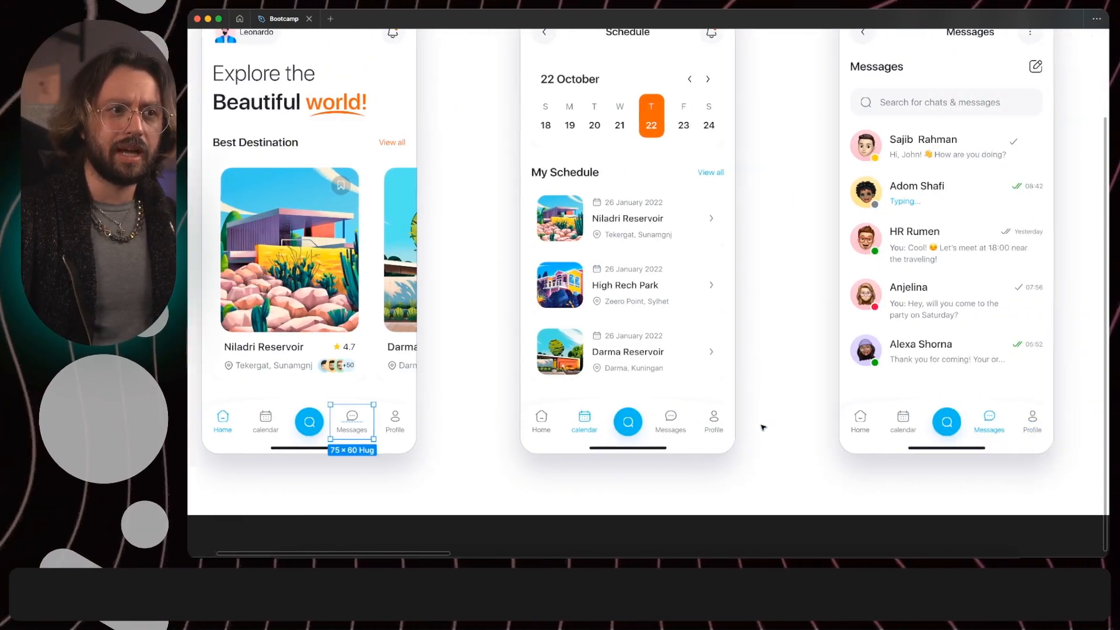
key(shift+1)
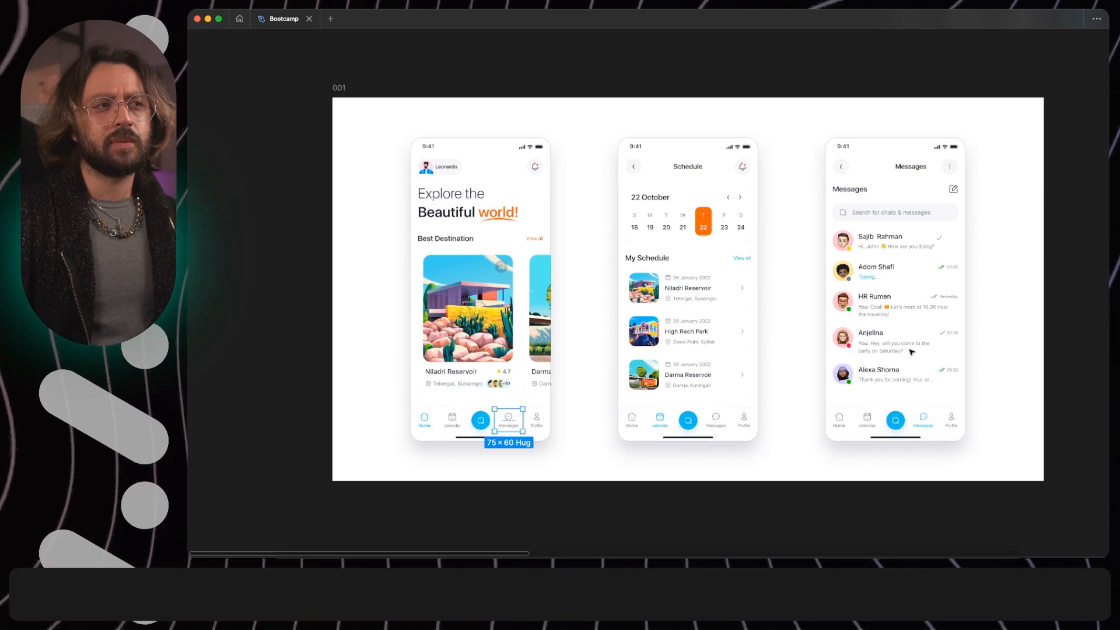
scroll(912, 352, right, 9)
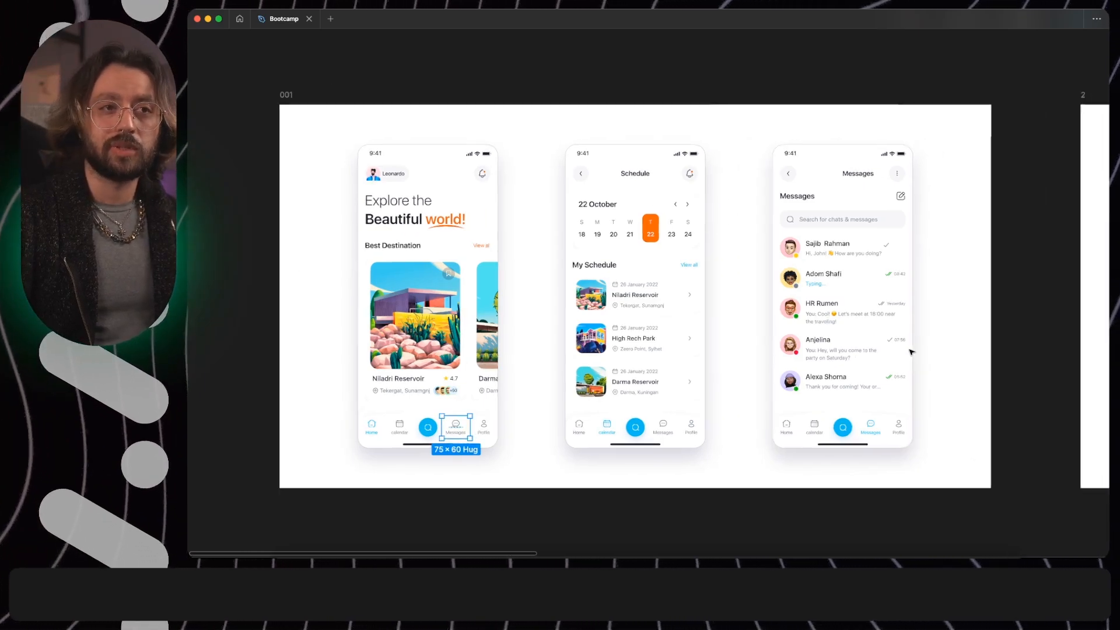
scroll(912, 352, right, 8)
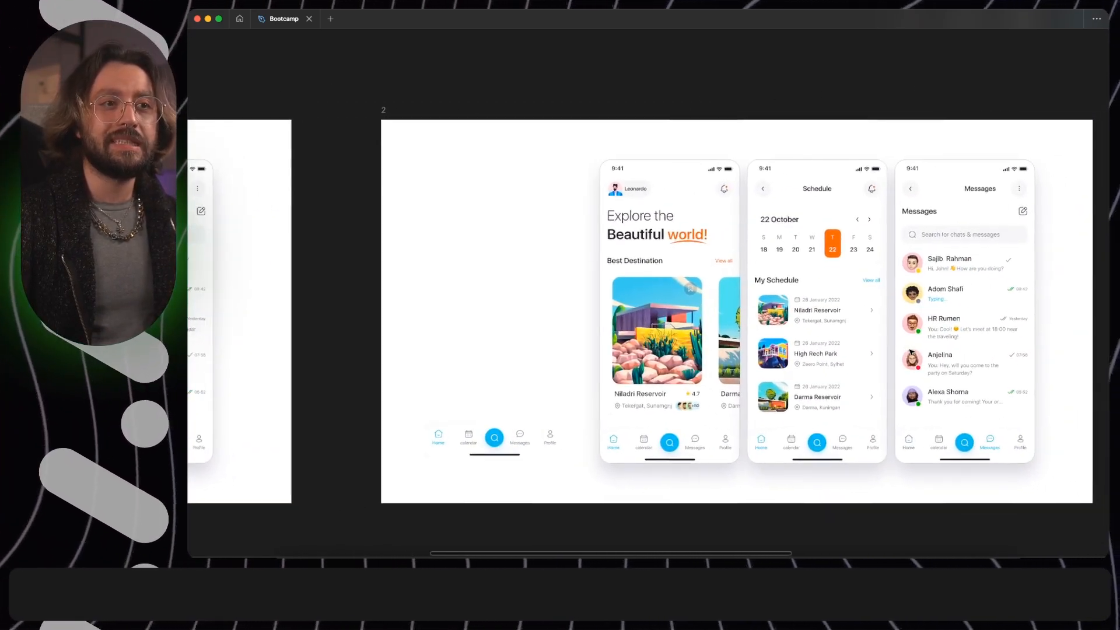
scroll(823, 435, up, 3)
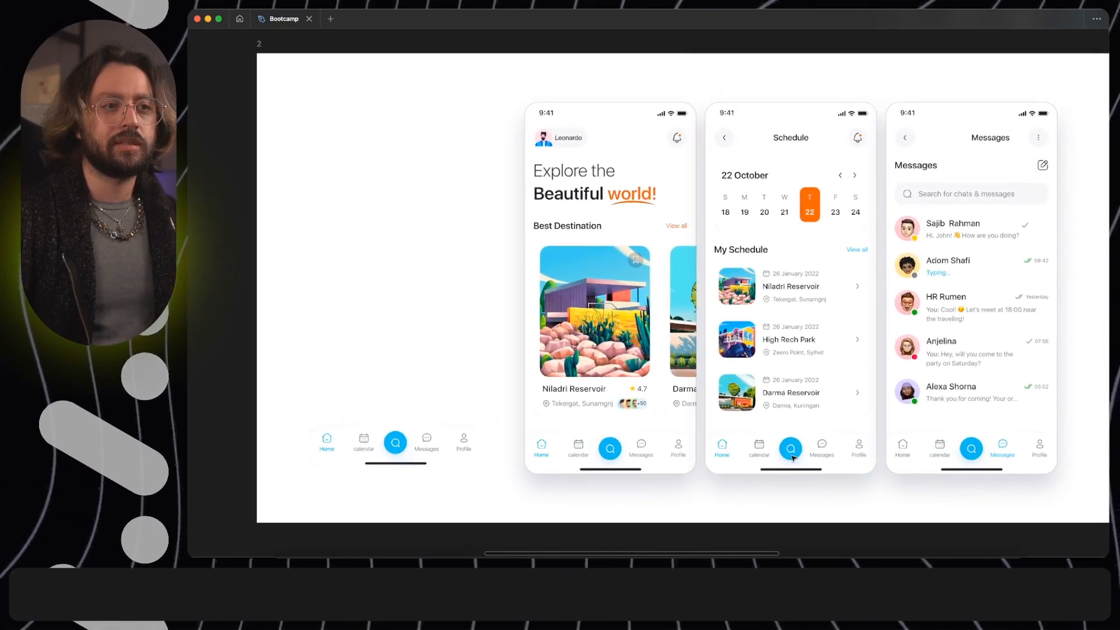
click(411, 450)
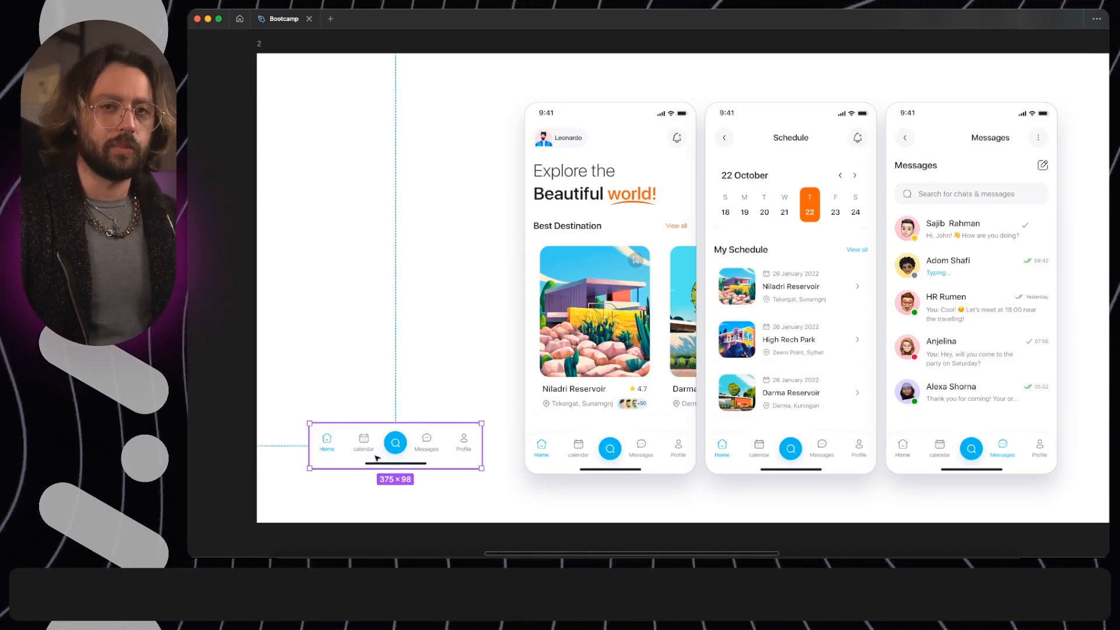
super+click(428, 447)
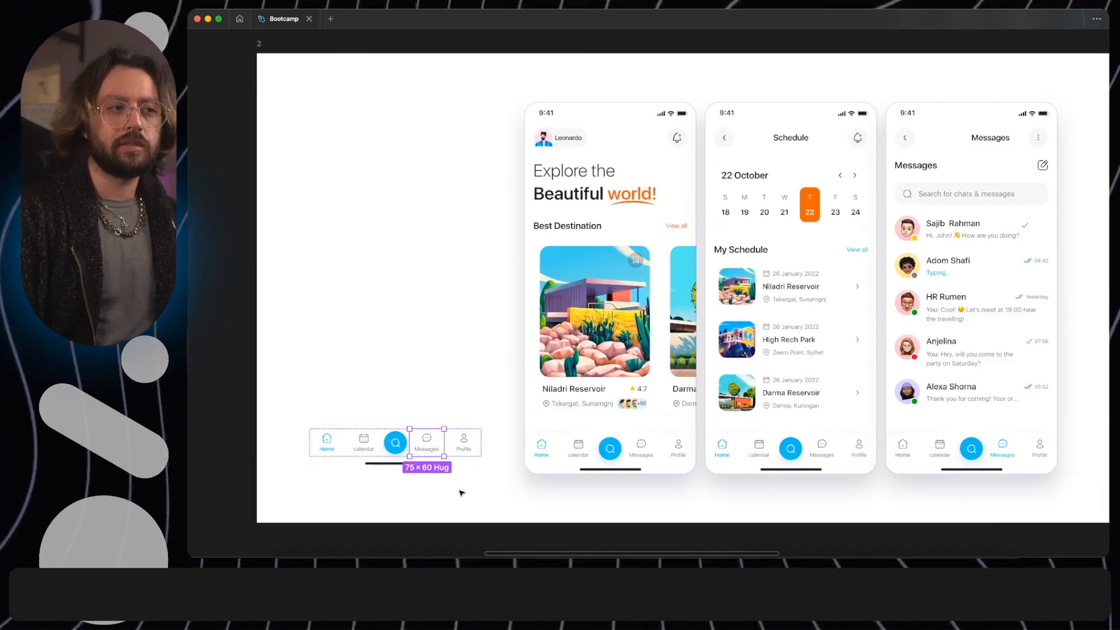
key(Left)
click(362, 448)
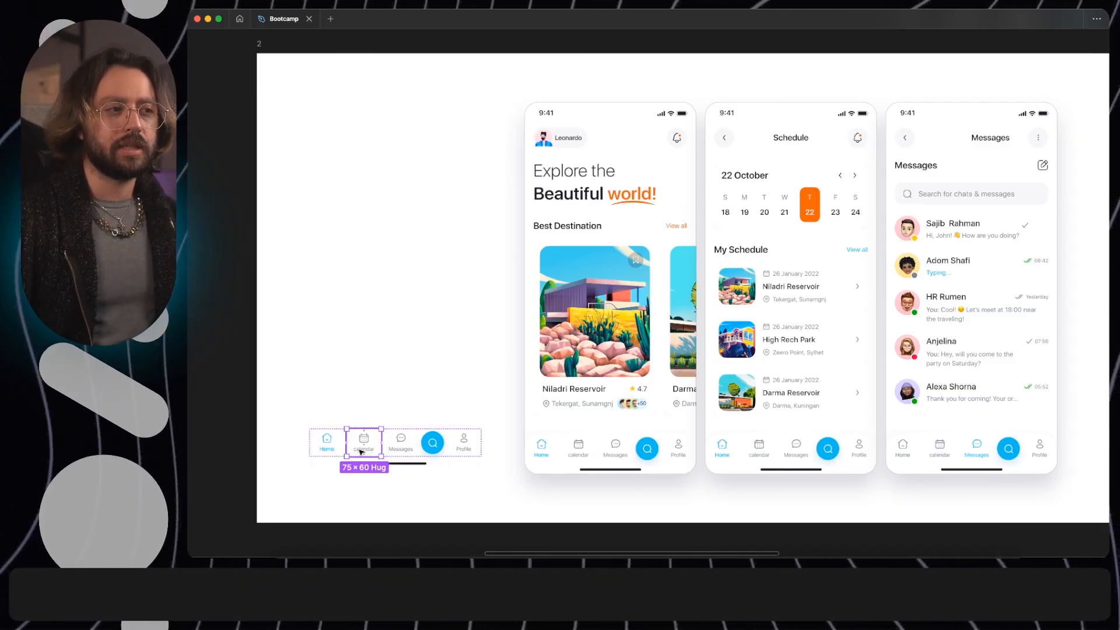
key(Right)
key(Right)
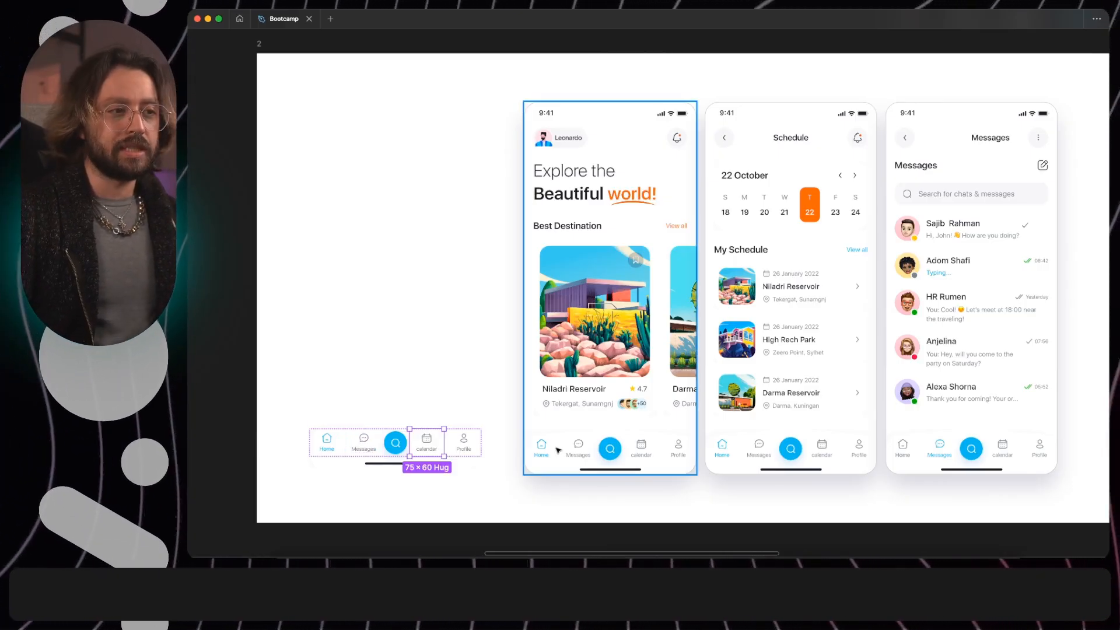
- Shift the calendar and Messages tabs within the tab bar component, ending with the order Home, calendar, search, Messages, Profile
key(Right)
key(Left)
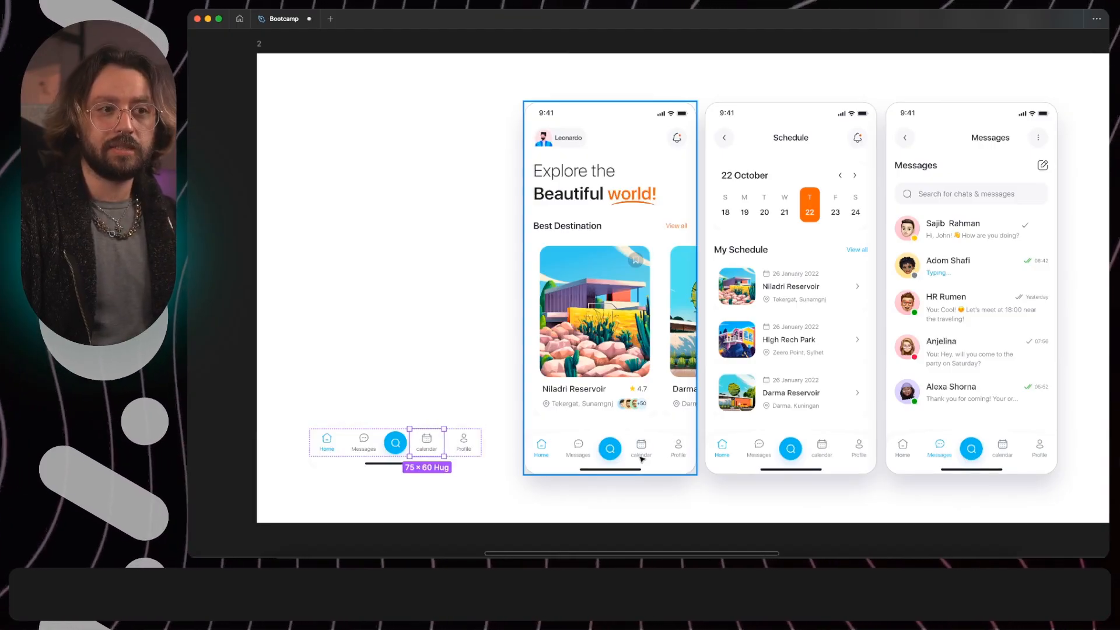
key(Left)
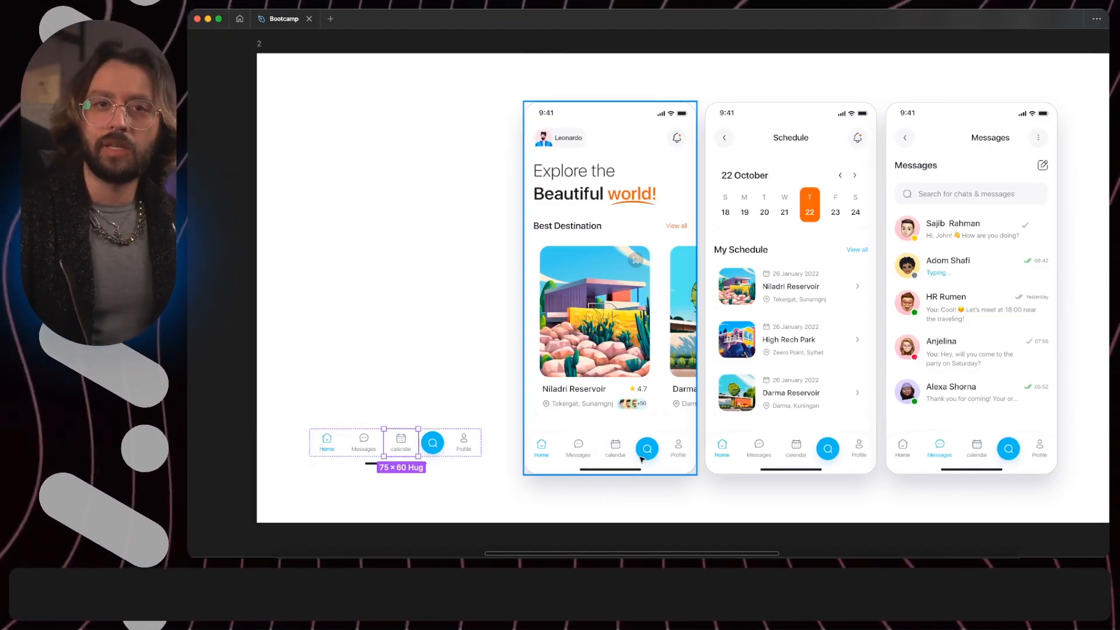
click(368, 452)
key(Right)
key(Right)
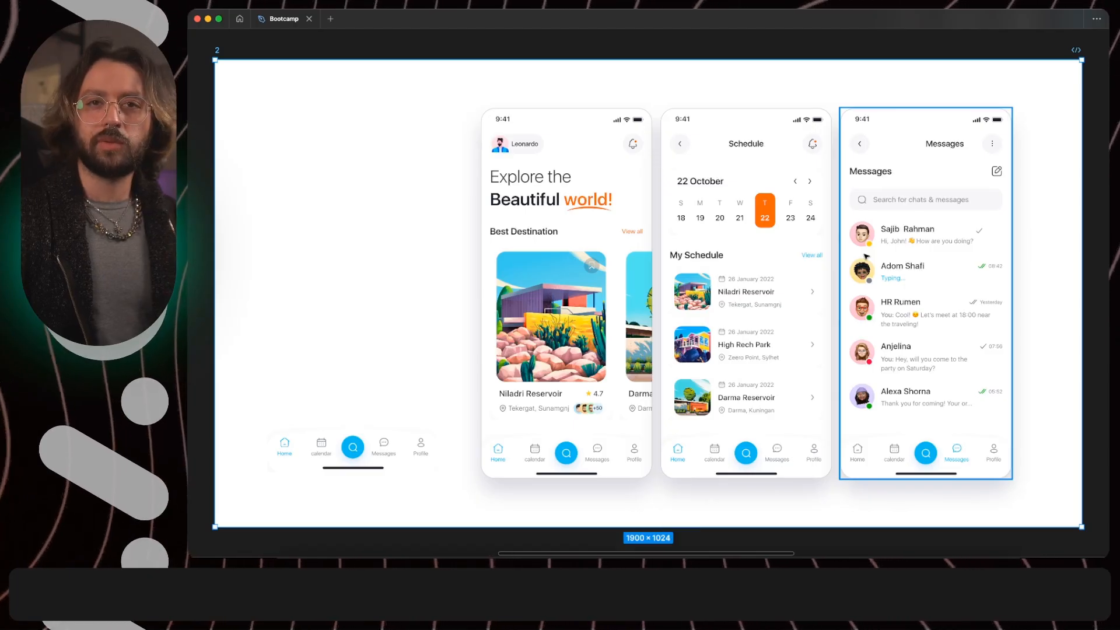
- Show the interface panels and add auto layout to the orange date frame "T 22" in frame 3's Schedule screen
scroll(714, 212, right, 4)
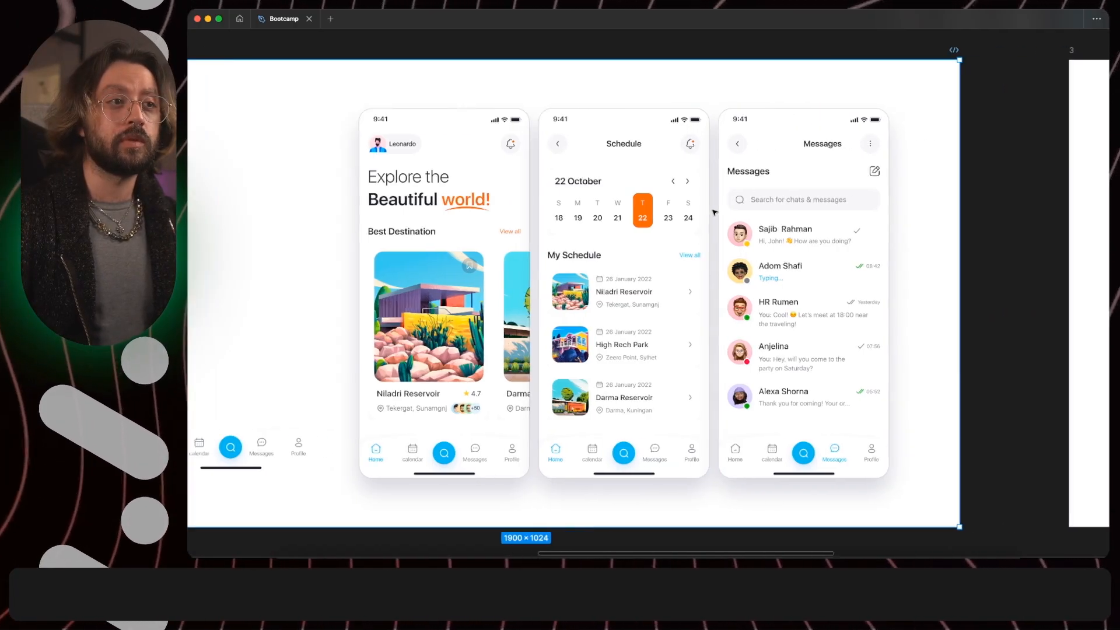
scroll(714, 212, right, 20)
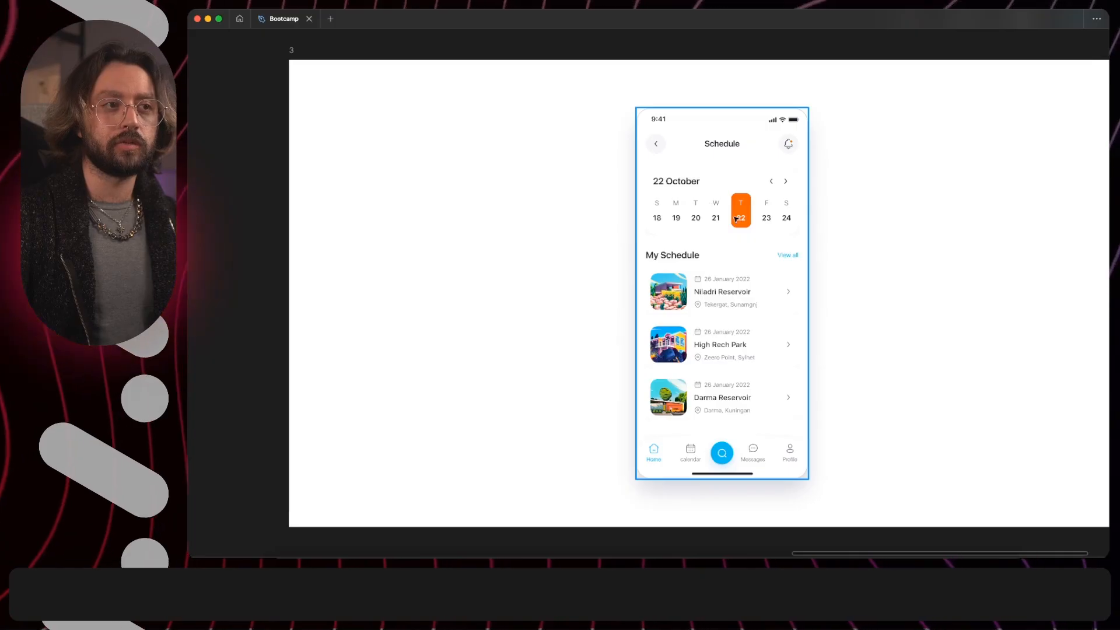
click(716, 218)
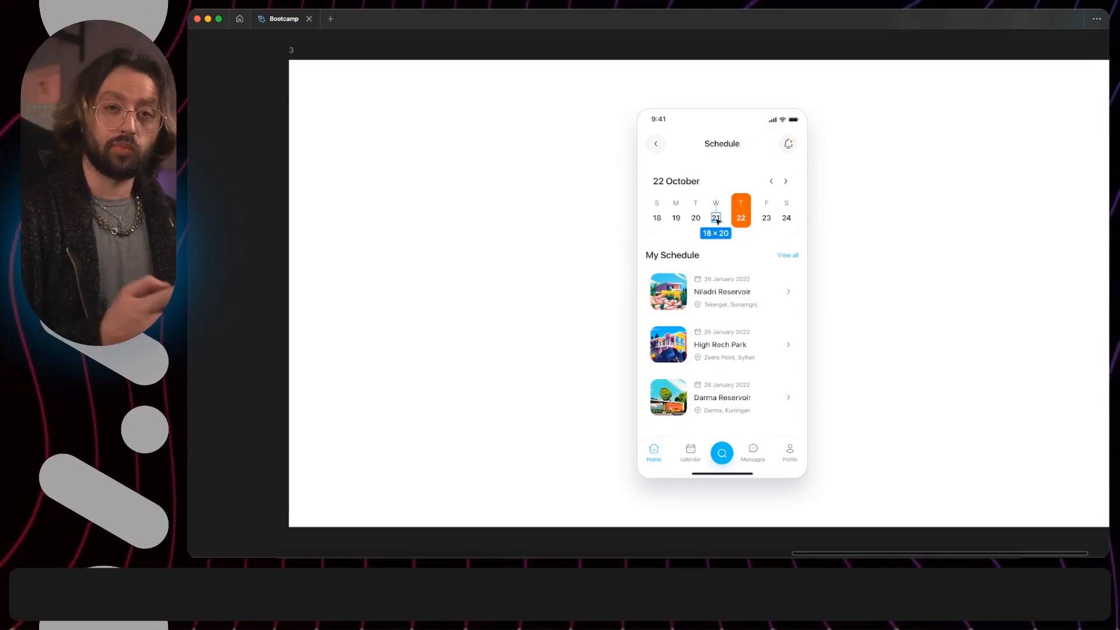
key(super+backslash)
scroll(718, 217, up, 5)
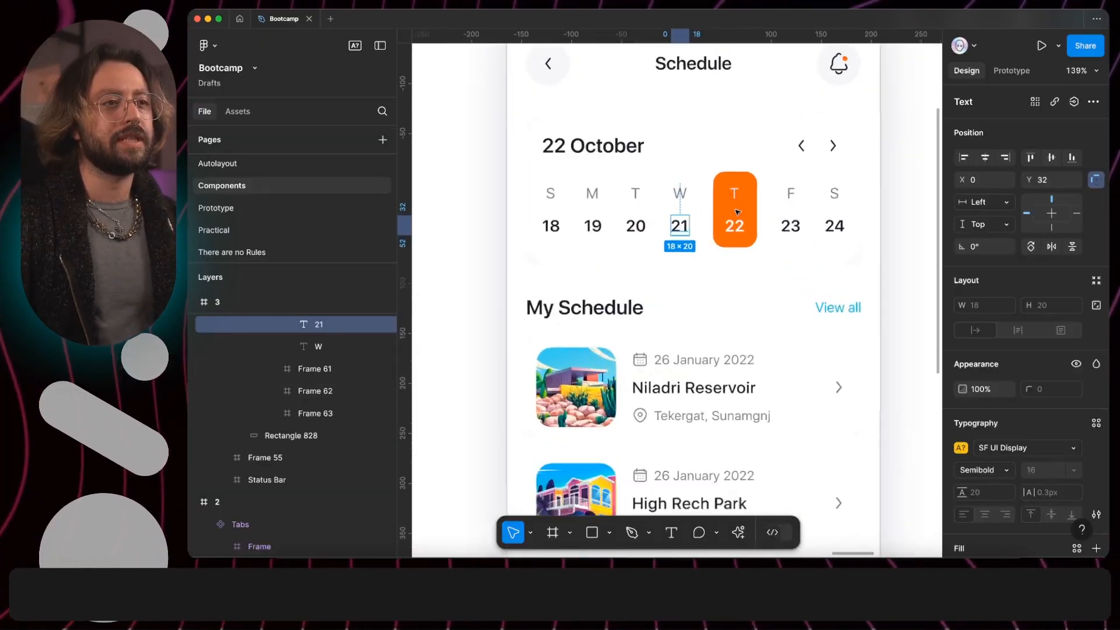
click(716, 188)
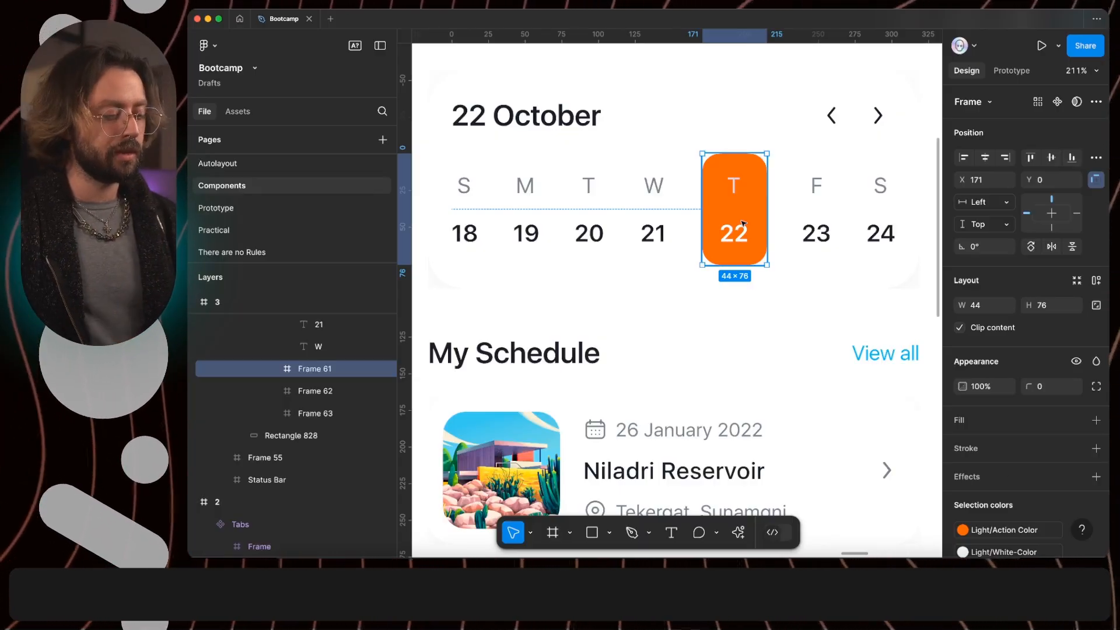
key(shift+a)
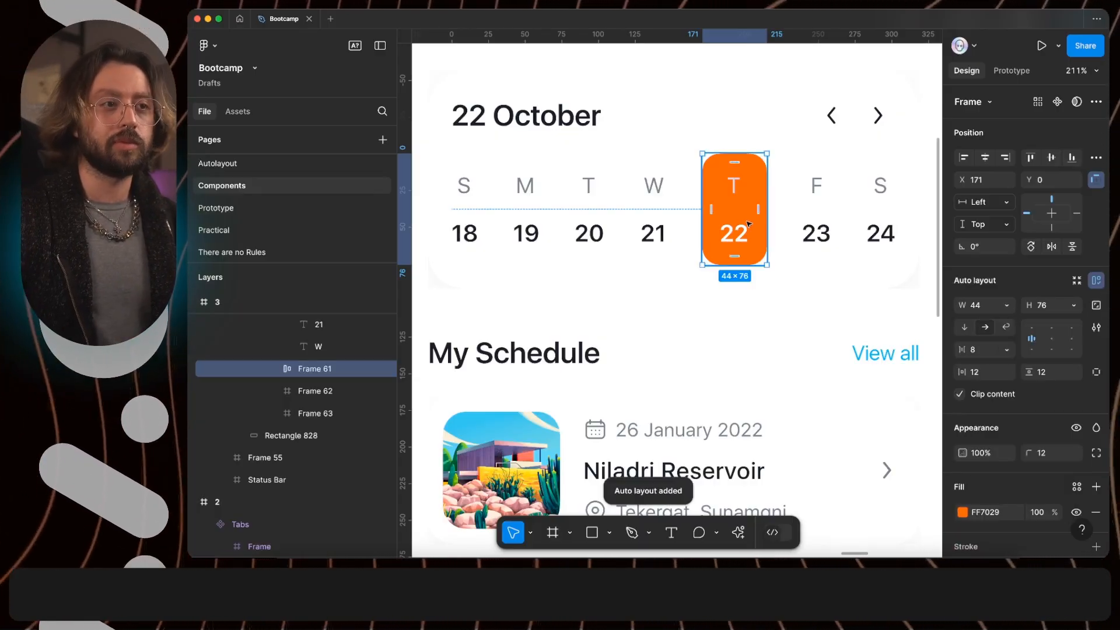
- Rename the orange date frame to "Schedule" and create a component from it
super+click(734, 188)
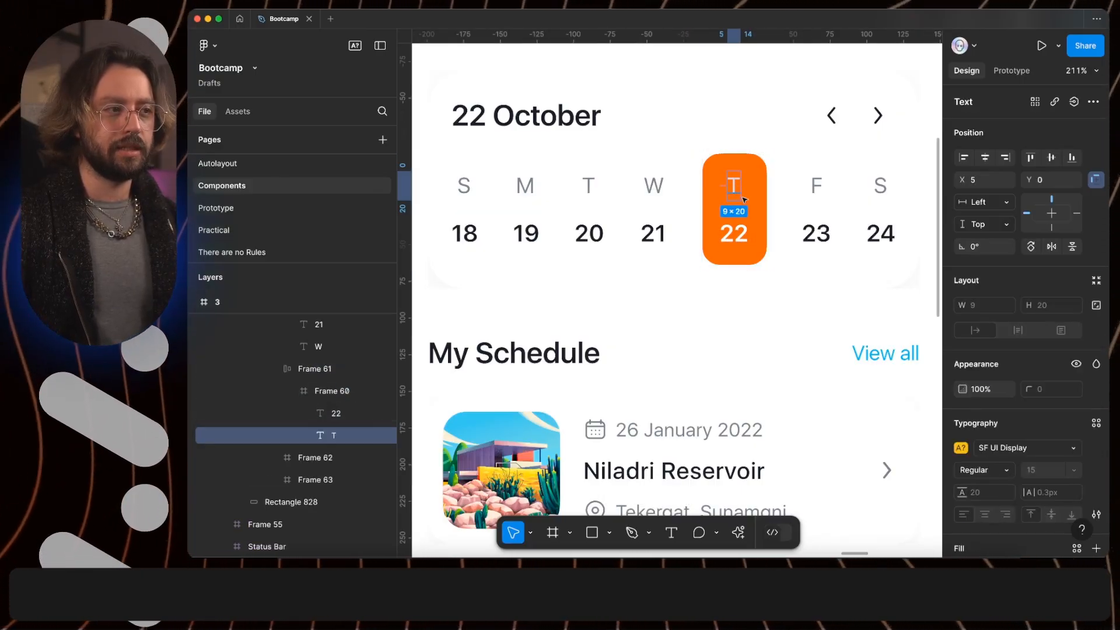
super+click(744, 241)
click(762, 232)
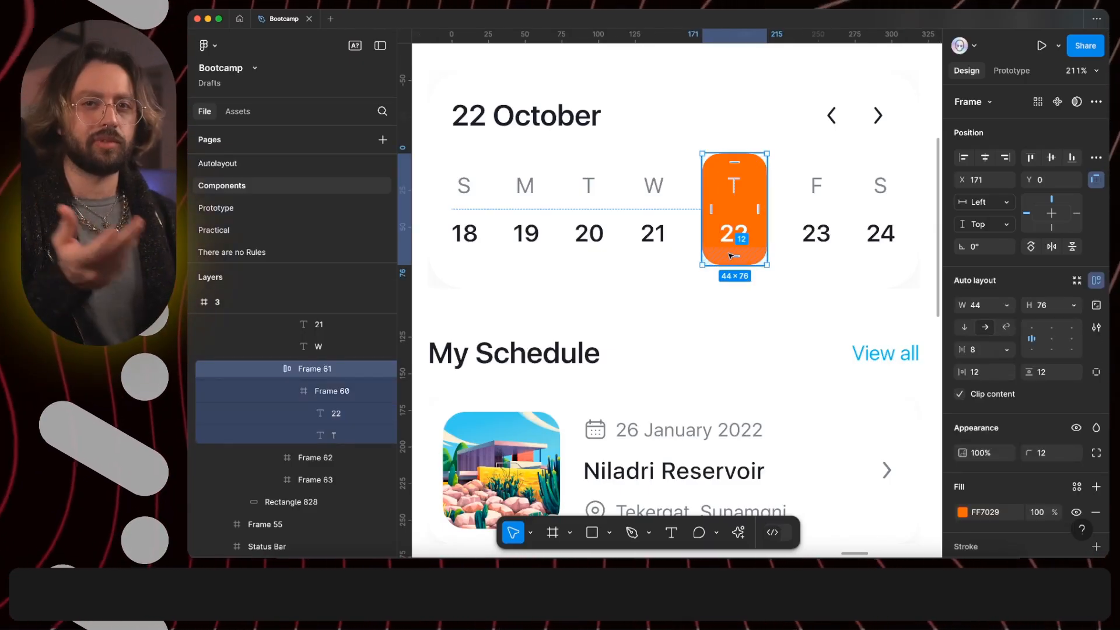
key(super+r)
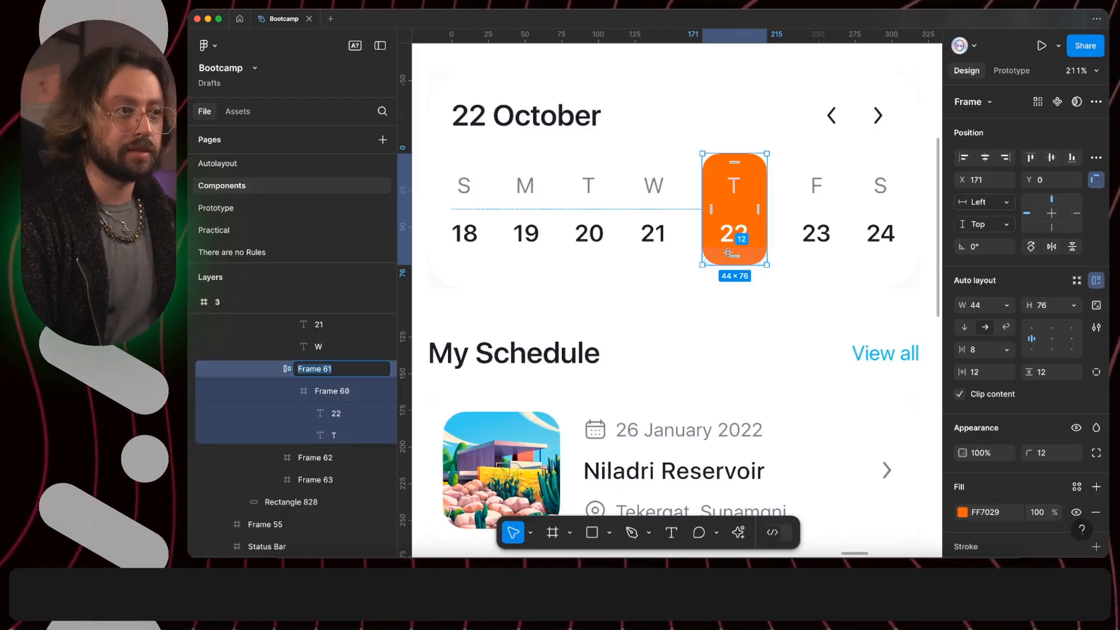
text(Schedule)
key(Return)
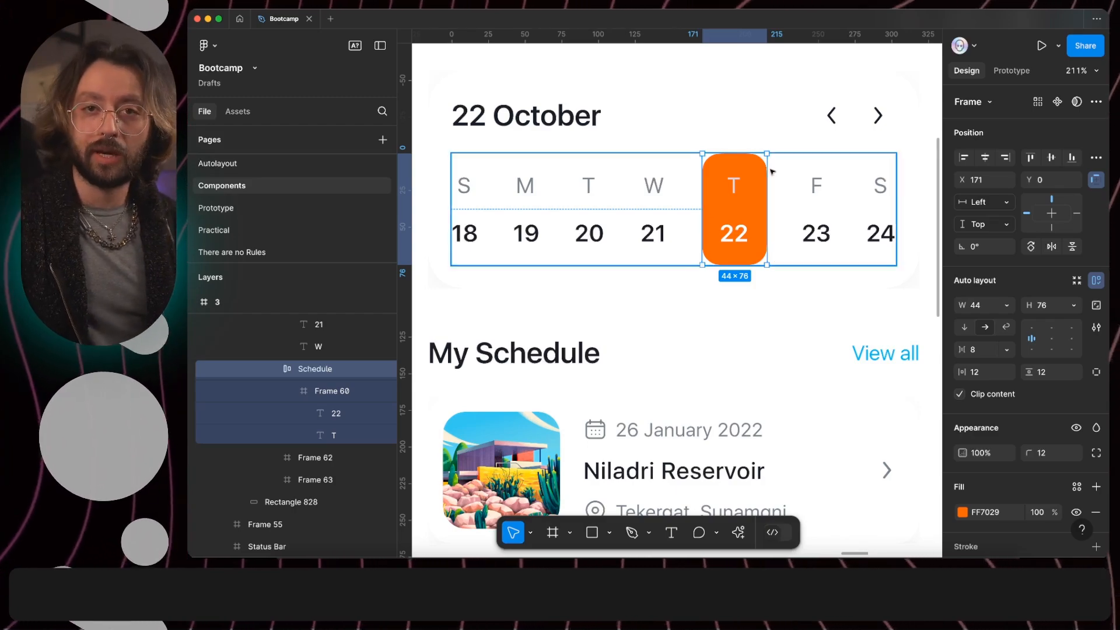
click(1060, 105)
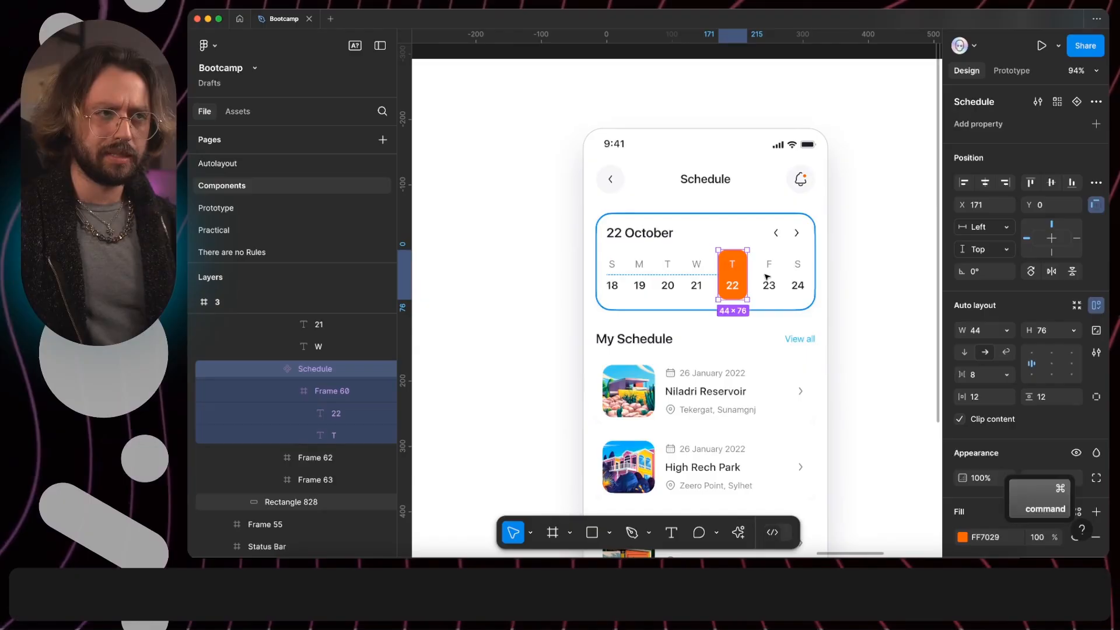
- Duplicate the Schedule date component in place and move the main component outside the phone screen to X 551, Y 278
key(super+d)
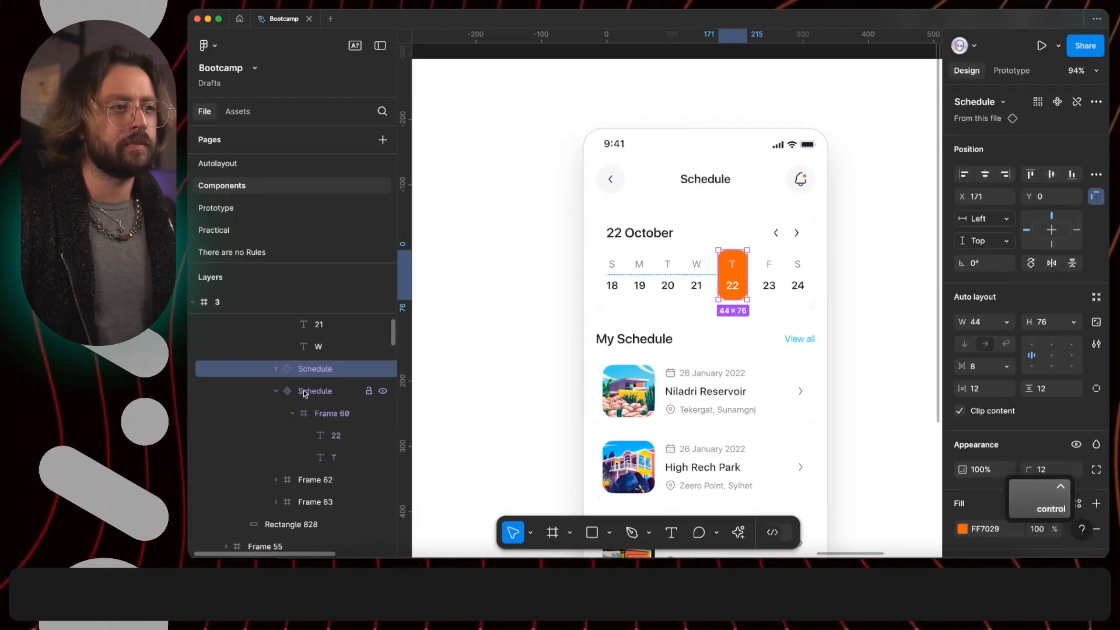
click(304, 403)
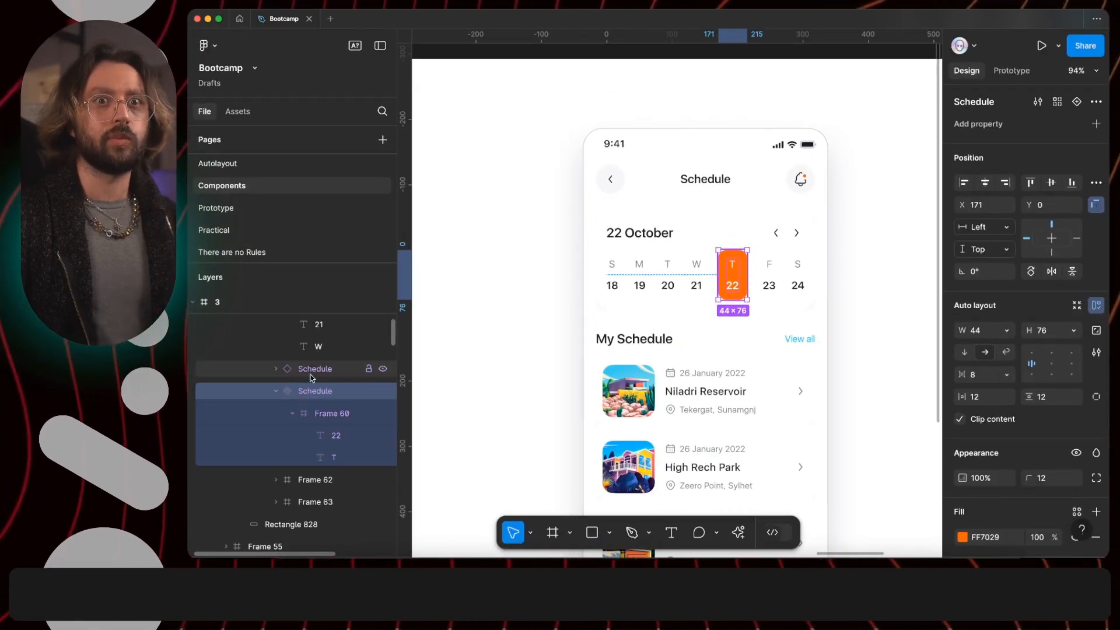
drag(732, 285, 464, 268)
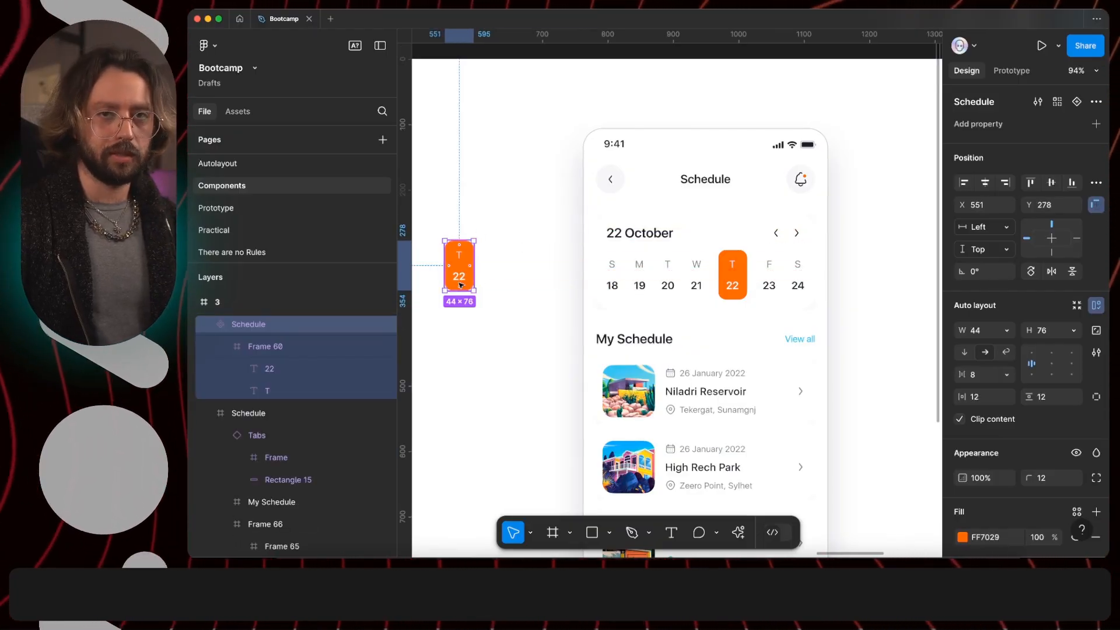
scroll(461, 285, up, 5)
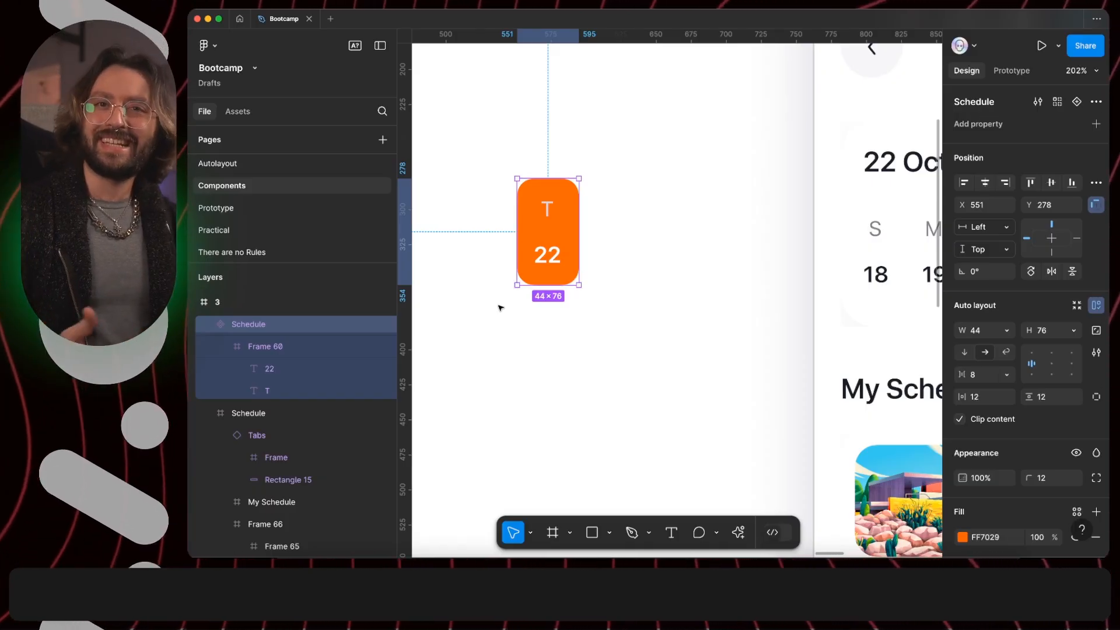
scroll(500, 308, down, 4)
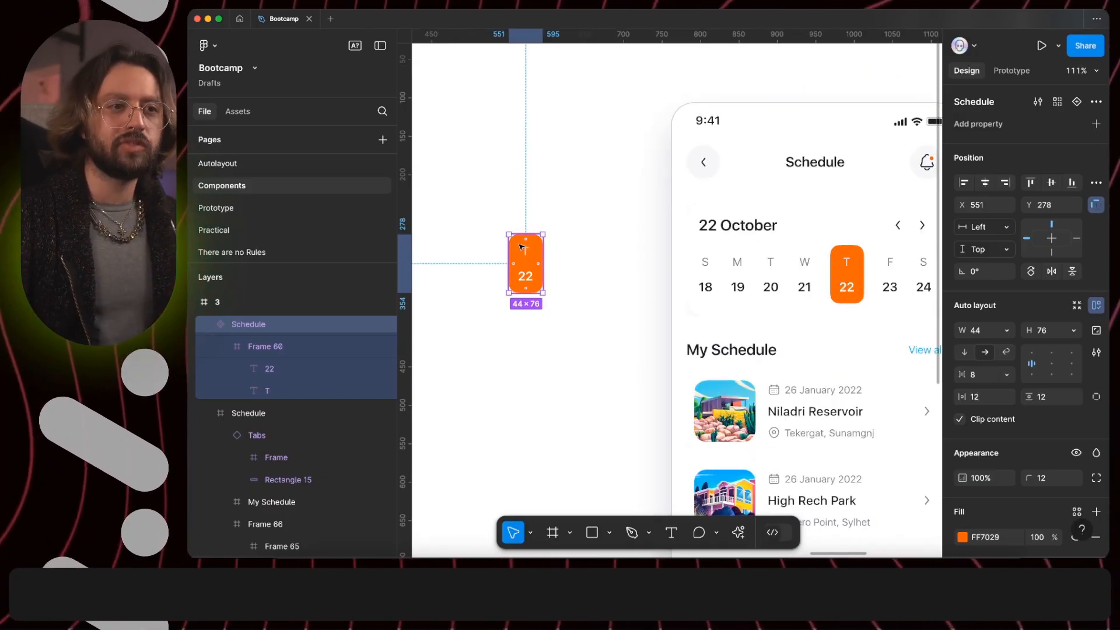
scroll(778, 232, down, 2)
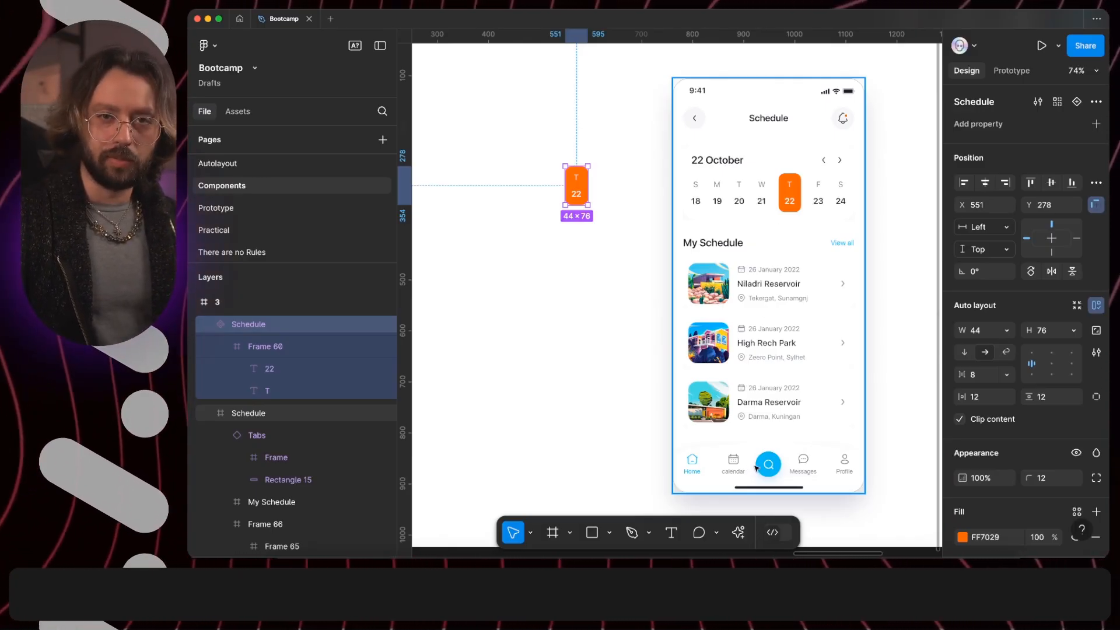
- Set the main Schedule component's fill to the blue 24BAEC sampled from the tab bar's round search button
click(962, 538)
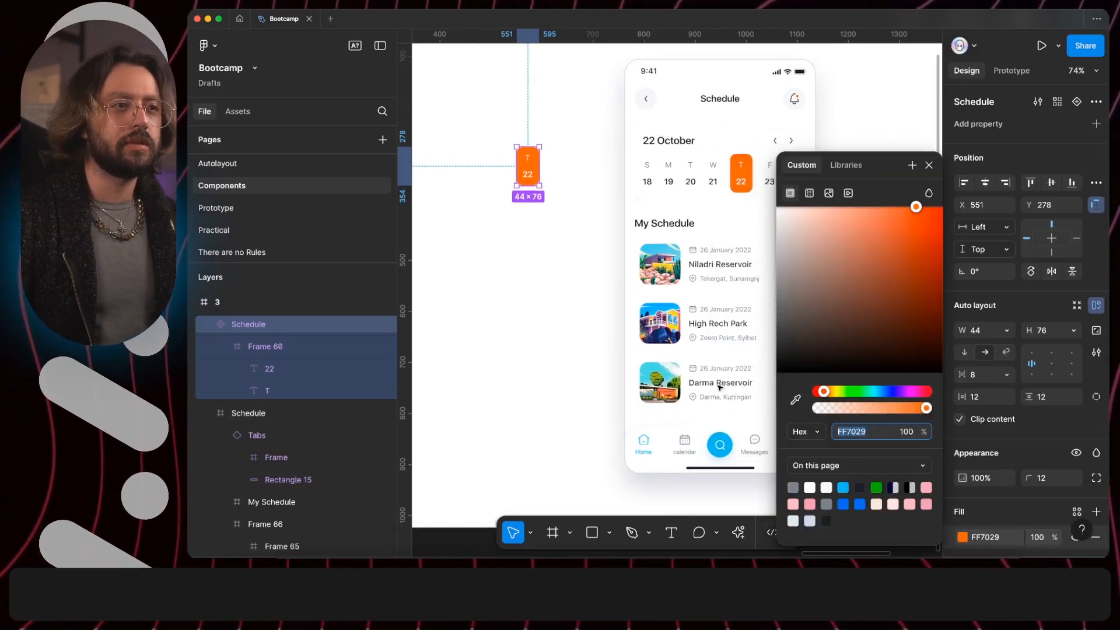
click(796, 400)
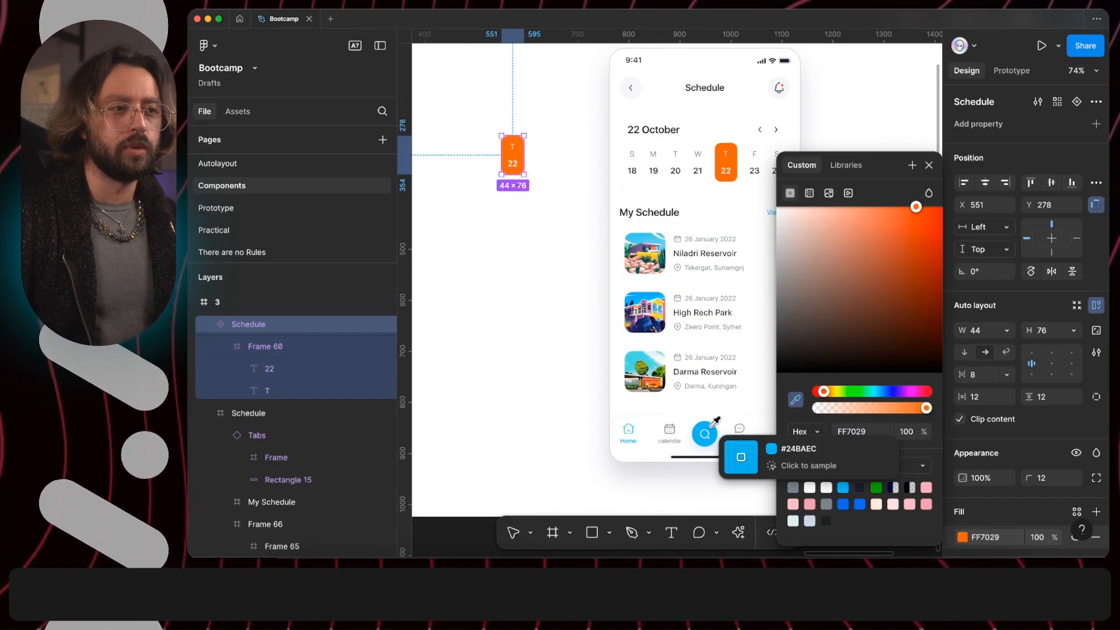
click(706, 436)
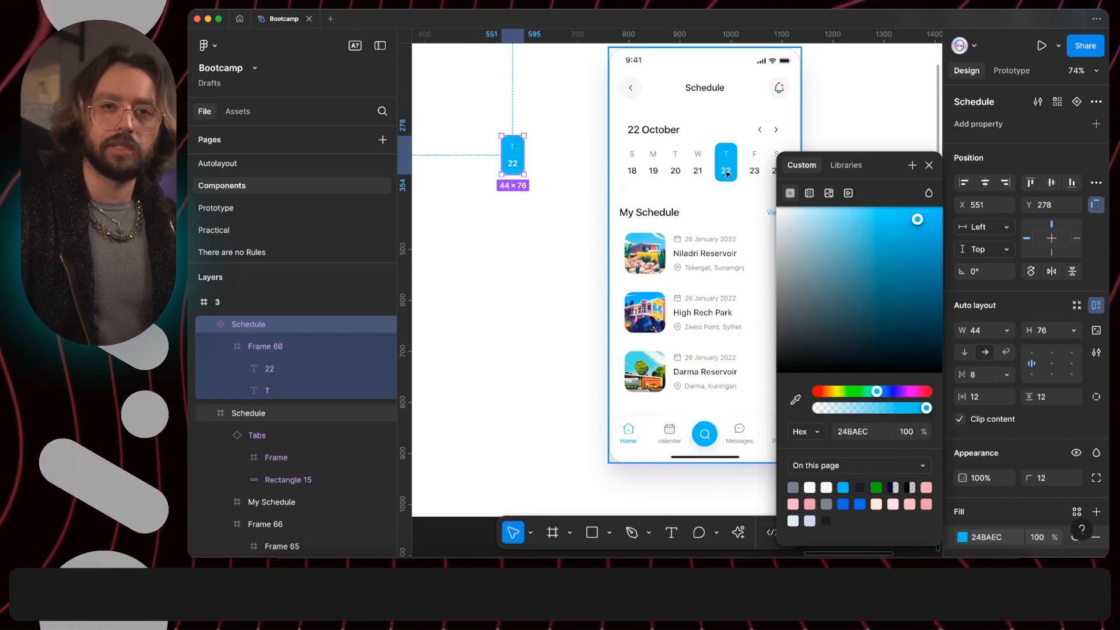
click(928, 167)
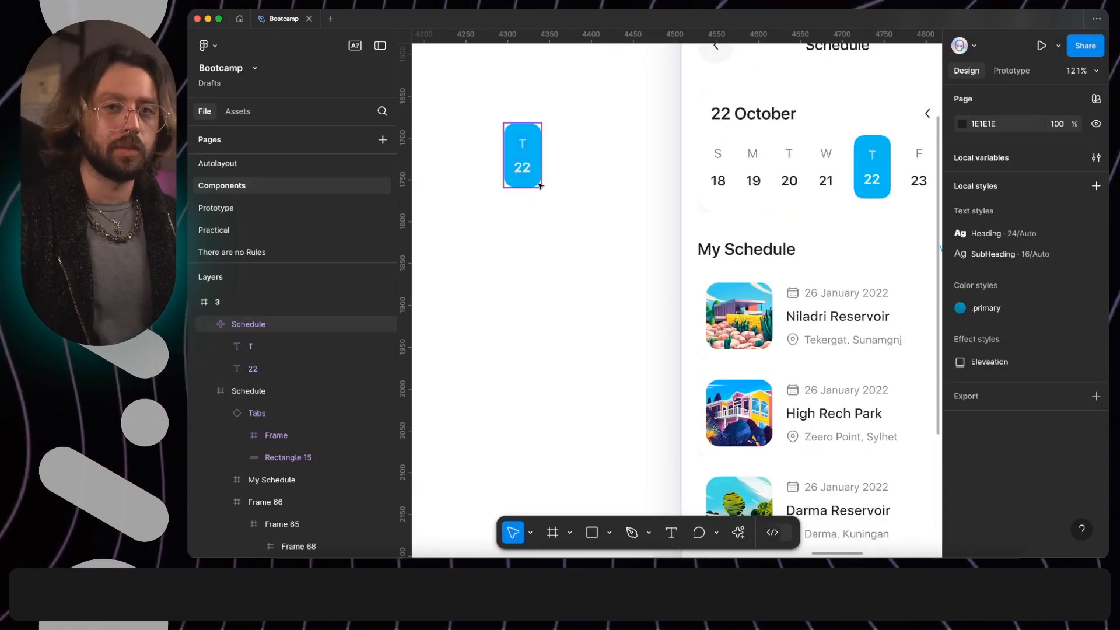
- Try a vertical gap of 24 and left alignment in the main Schedule component's auto layout, undoing both changes
click(538, 156)
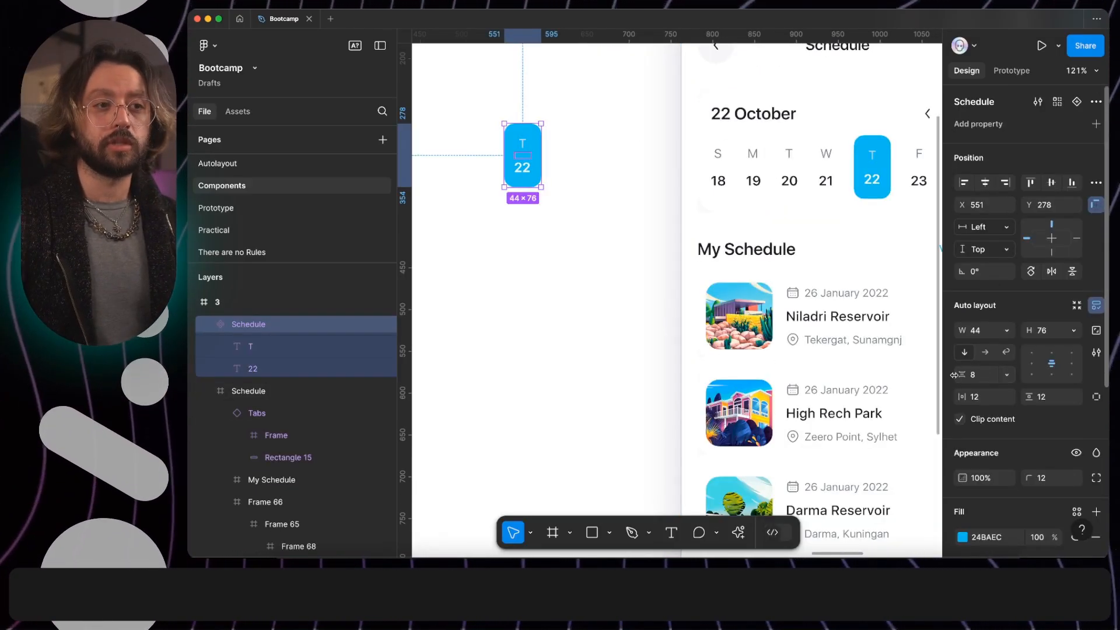
drag(961, 374, 991, 377)
key(super+z)
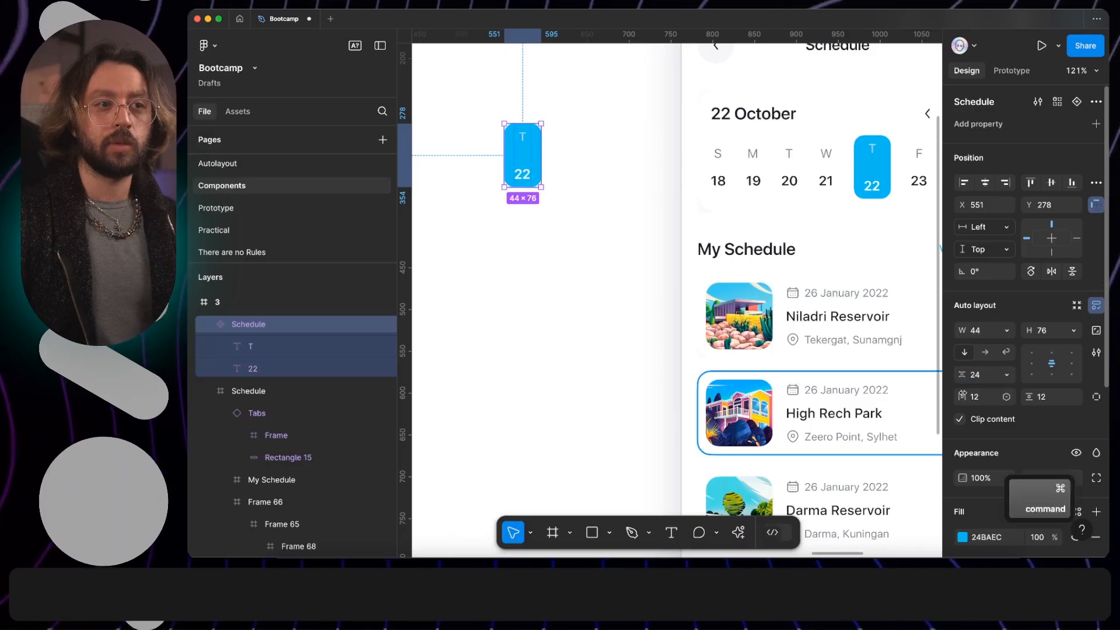
click(1030, 368)
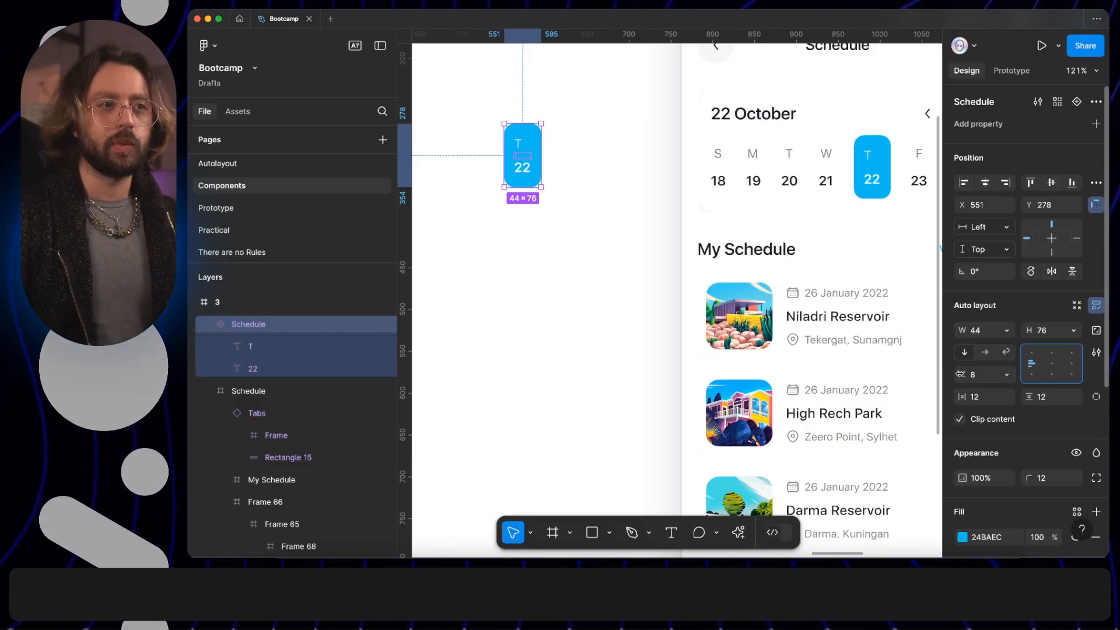
click(537, 213)
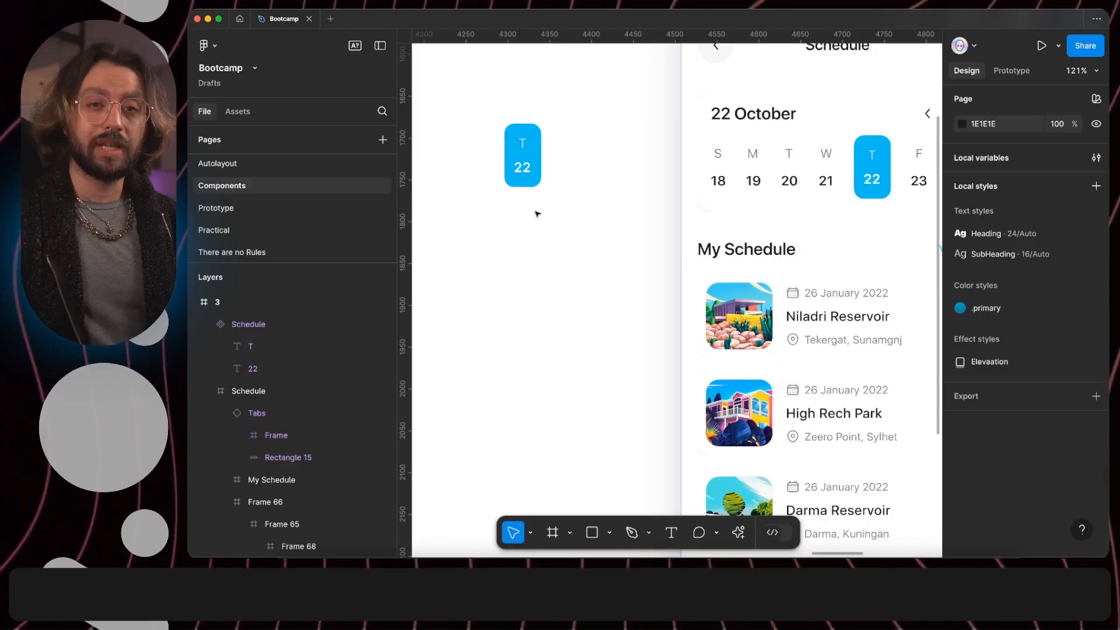
- Try overriding the day number with 1 in the Schedule instance inside the phone screen, and undo it
click(535, 157)
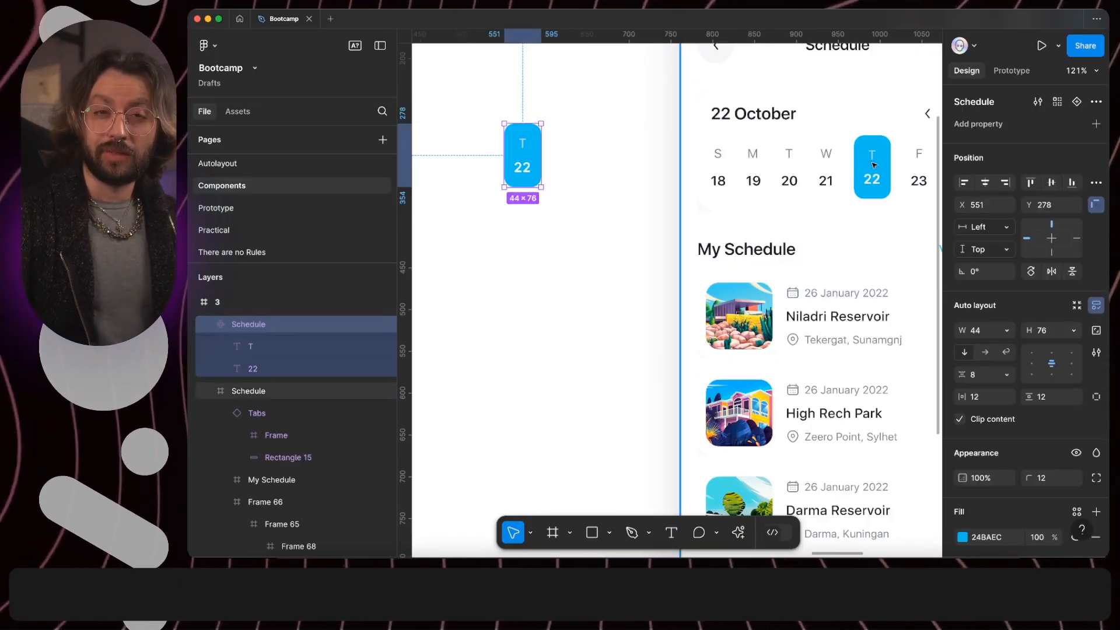
super+click(876, 180)
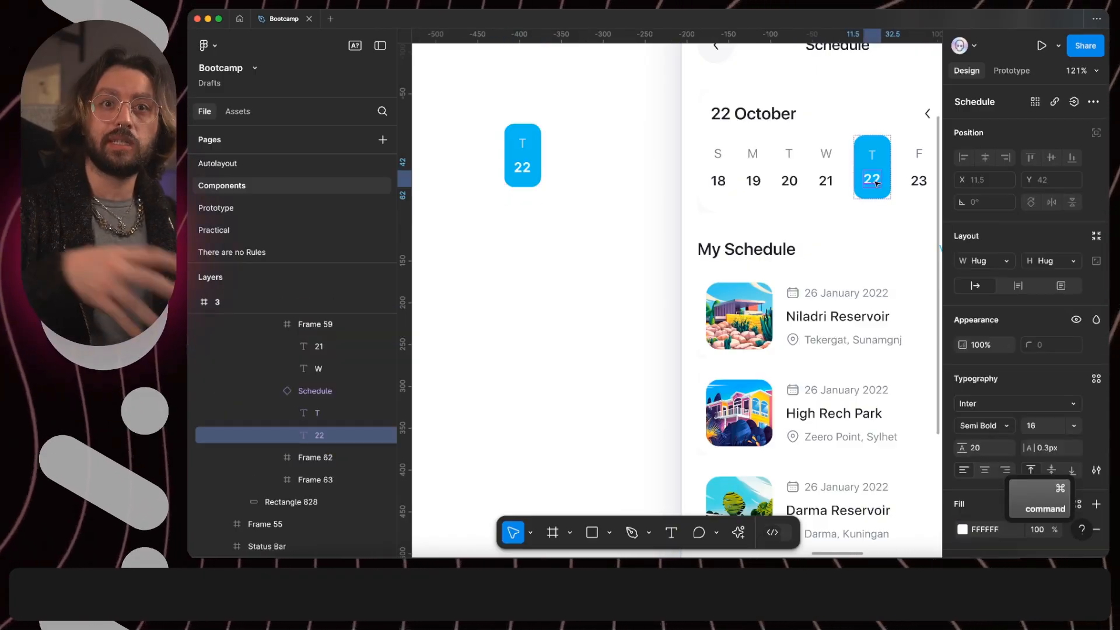
double_click(875, 181)
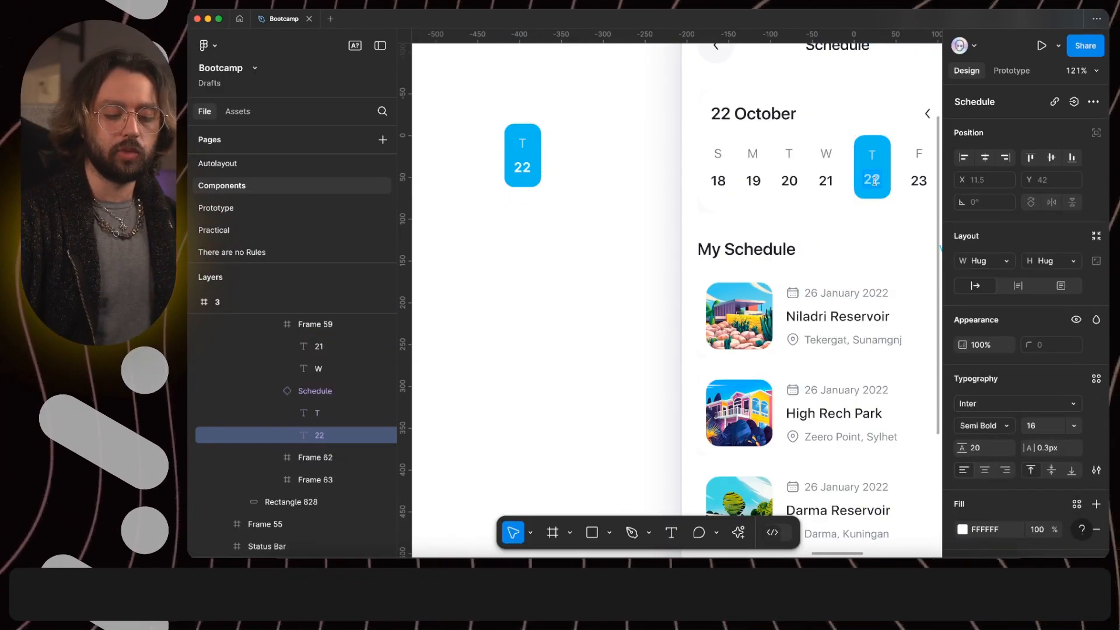
text(1)
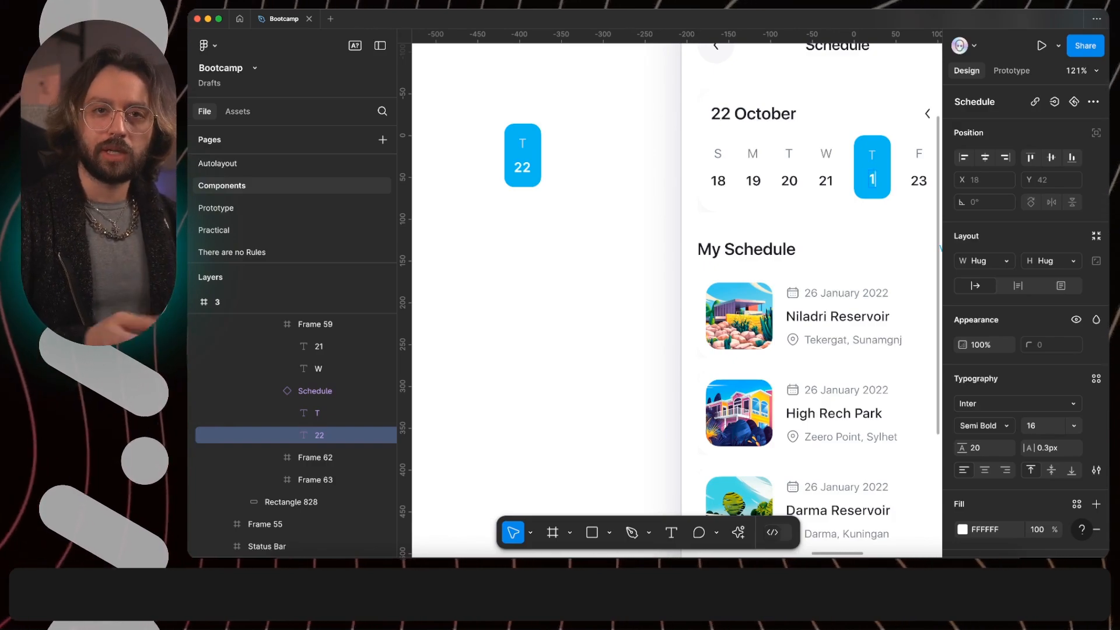
key(super+z)
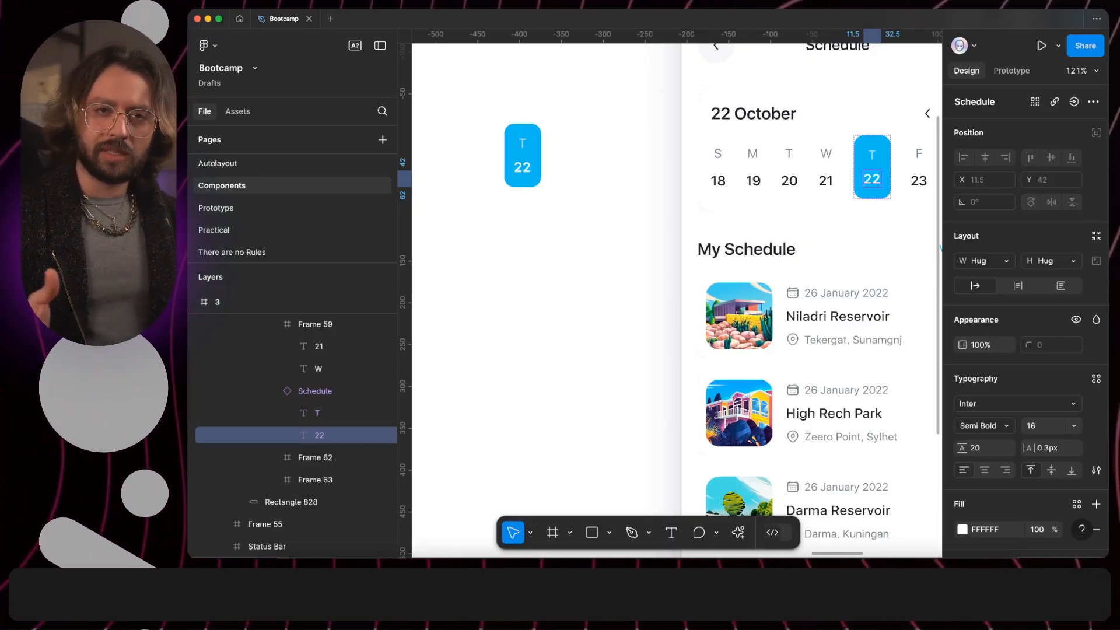
click(889, 162)
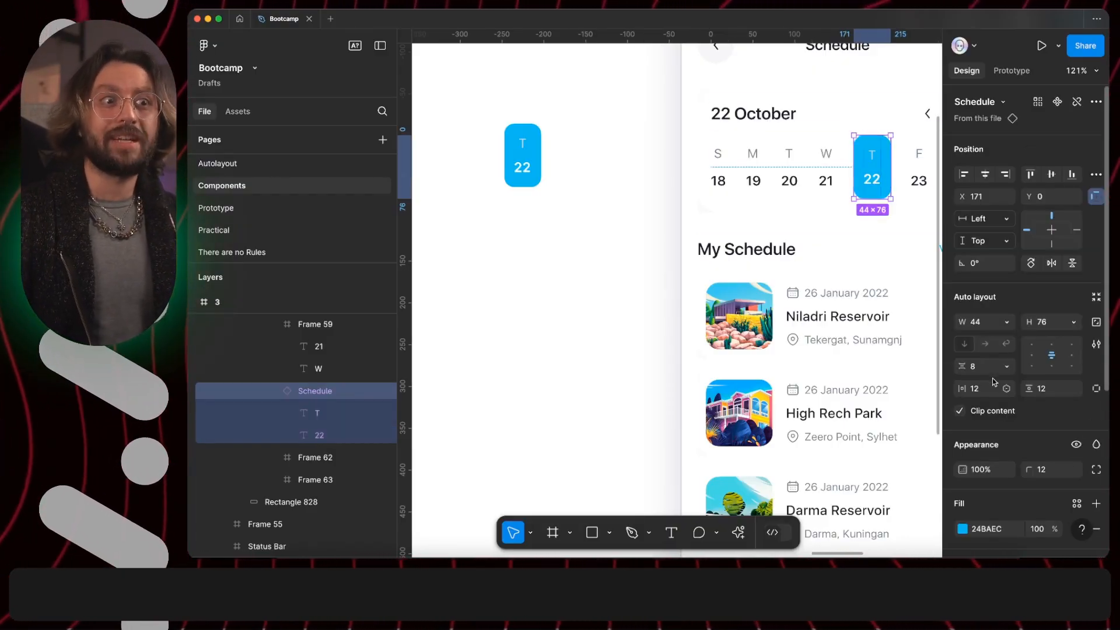
click(508, 160)
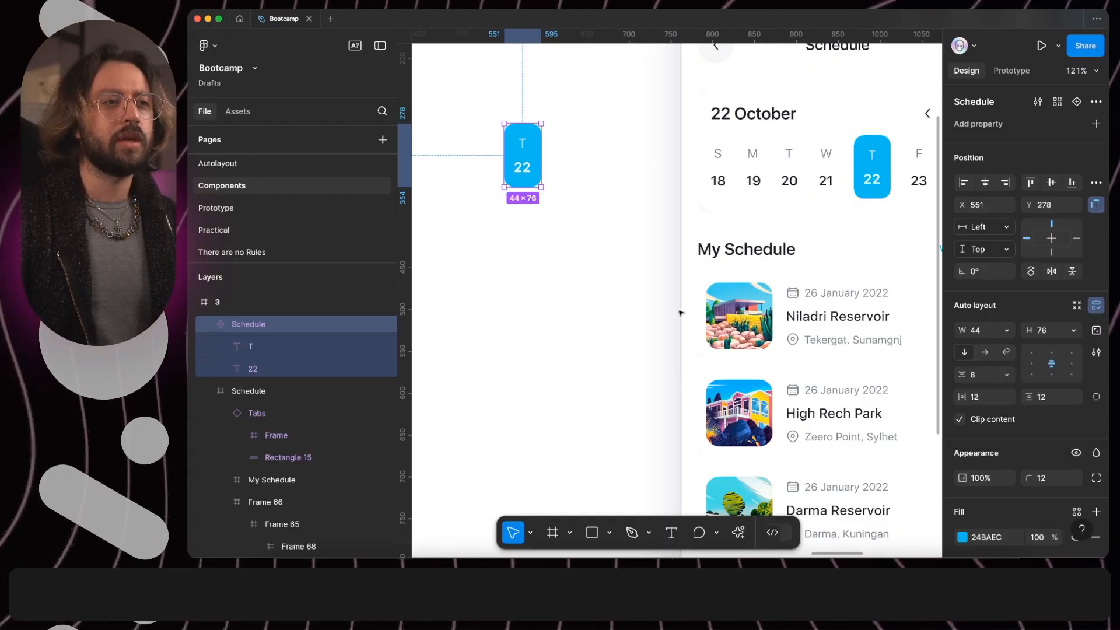
super+click(840, 293)
super+click(792, 292)
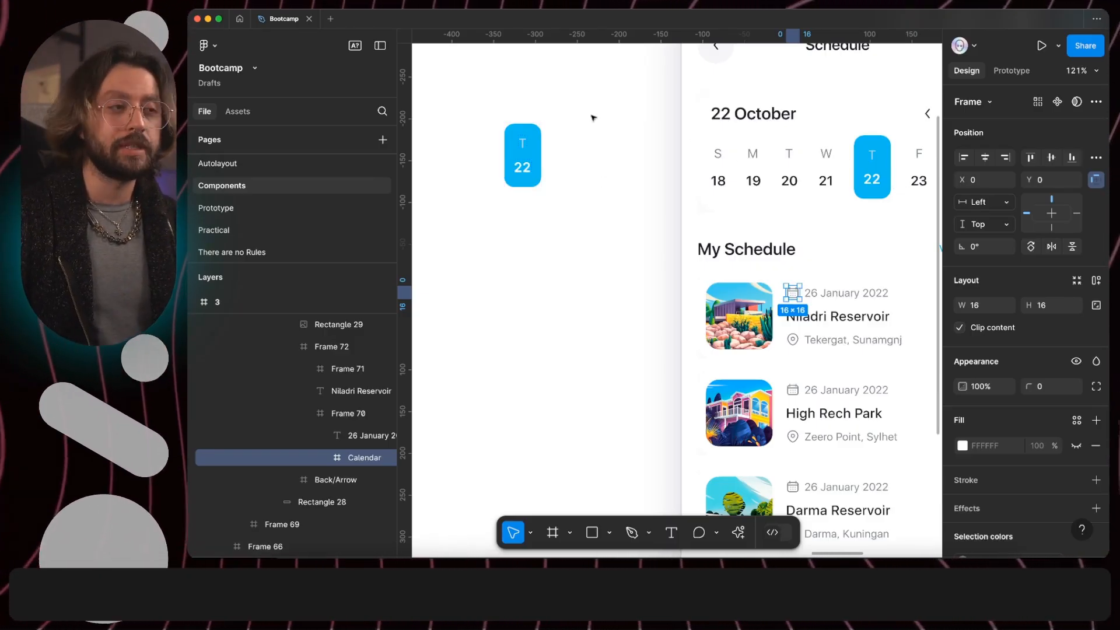
- Create text properties in the main Schedule component: "Days of the week" for the T text and "Day" for the 22 text
scroll(515, 144, up, 2)
scroll(516, 145, up, 1)
super+click(520, 151)
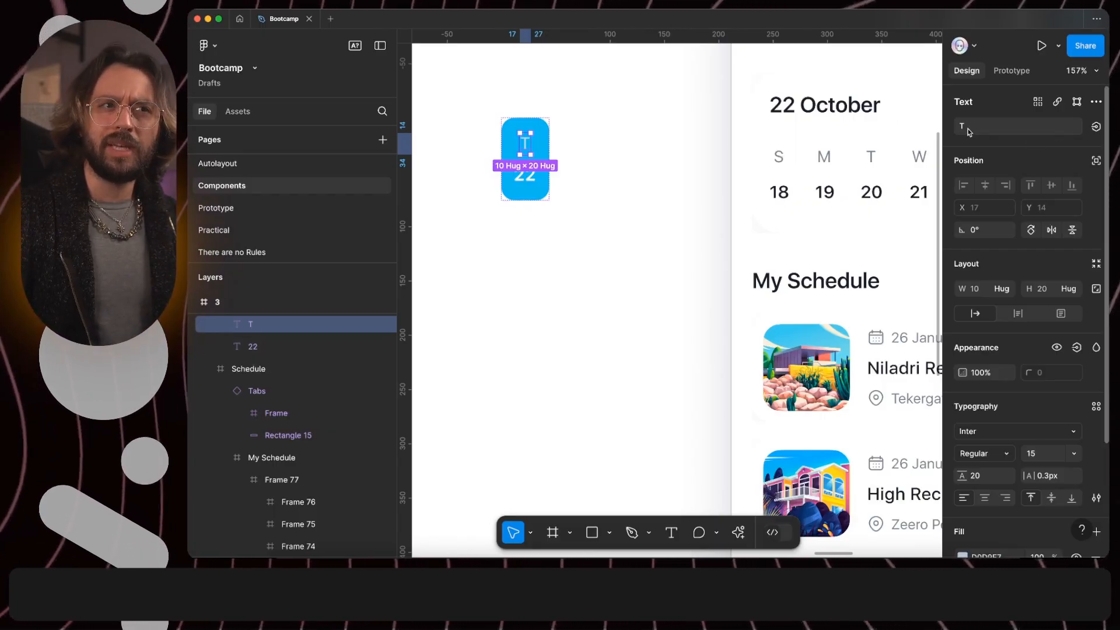
click(1095, 127)
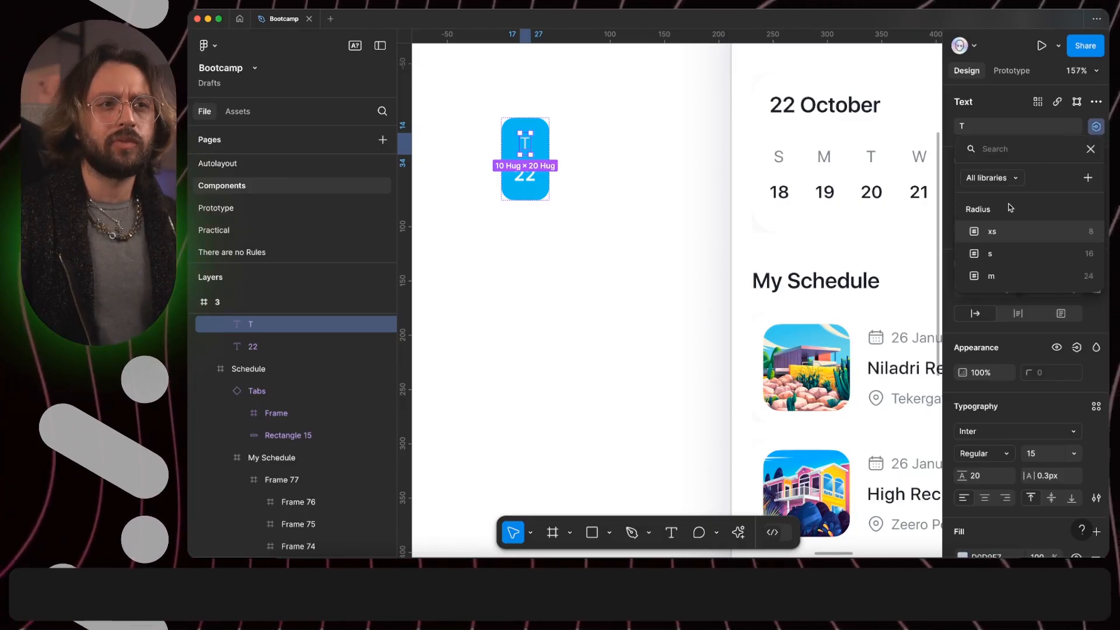
click(1088, 177)
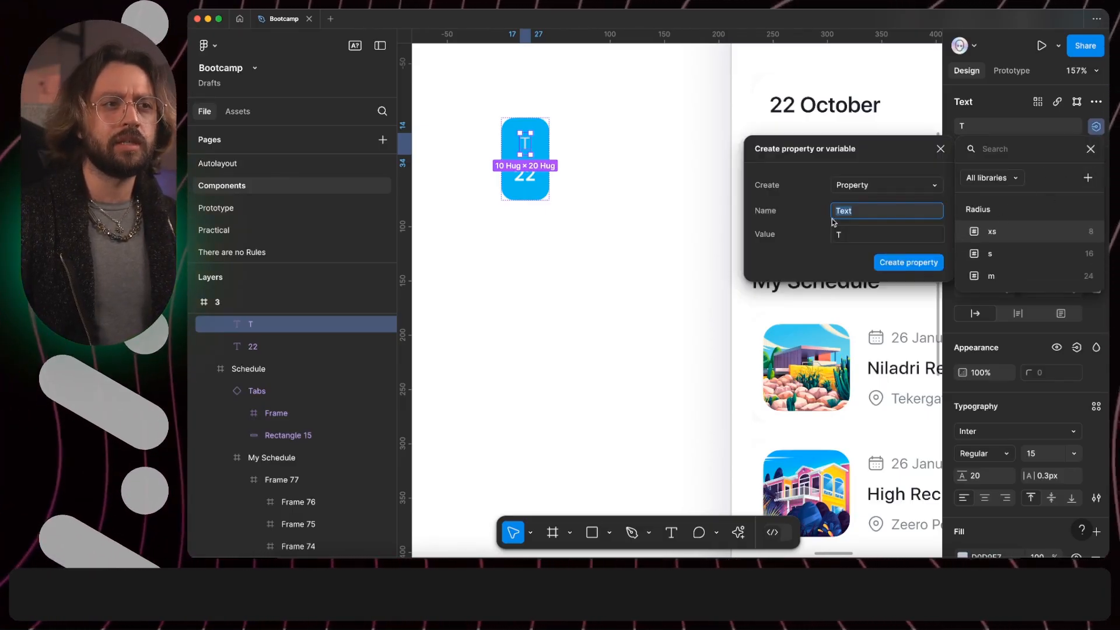
text(Days of )
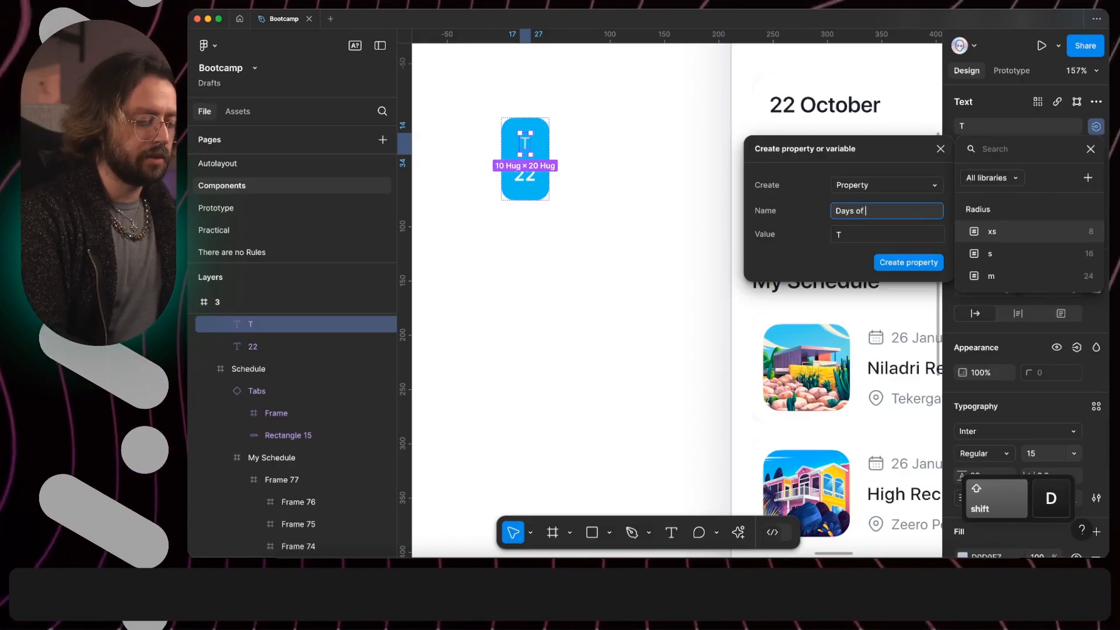
text(the week)
key(Return)
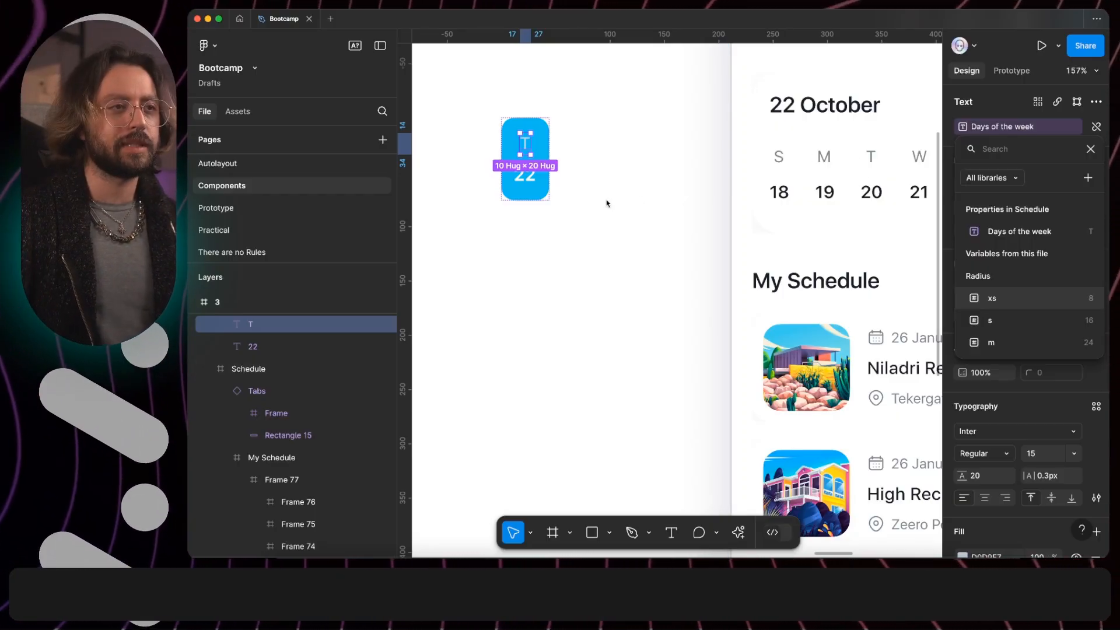
super+click(526, 181)
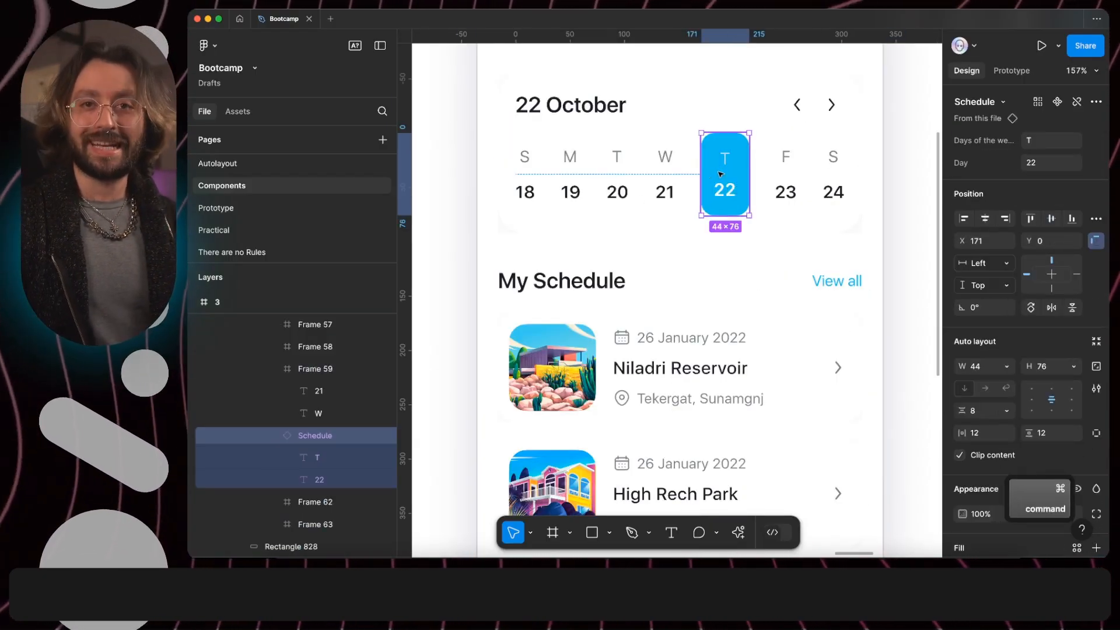
- Set the highlighted date instance's "Days of the week" property to W and try 16 as its day number
click(1048, 145)
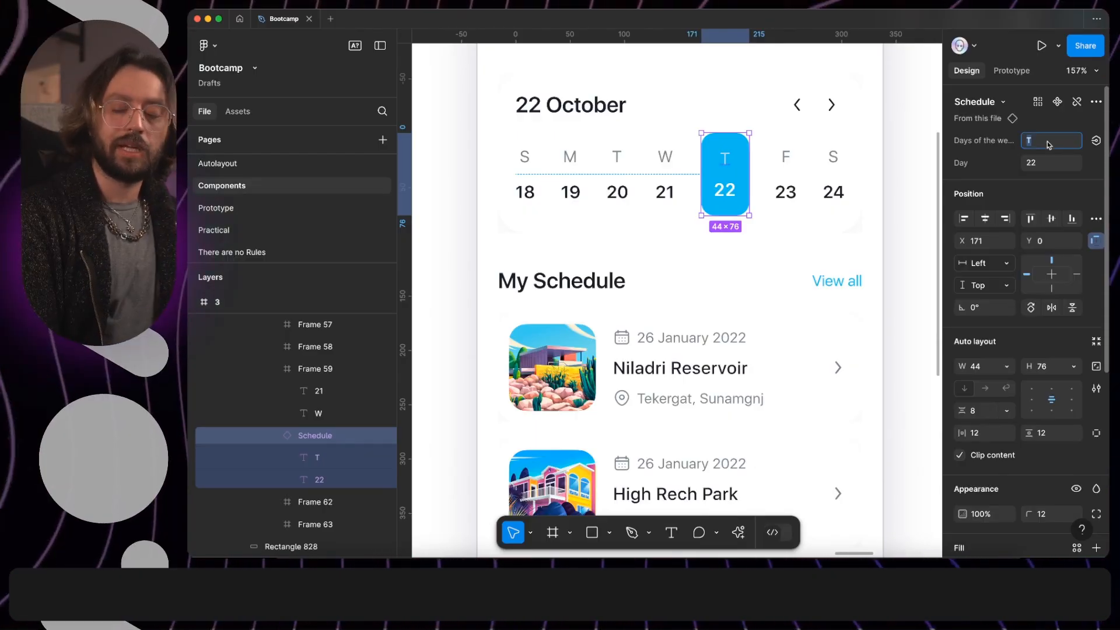
text(W)
key(Return)
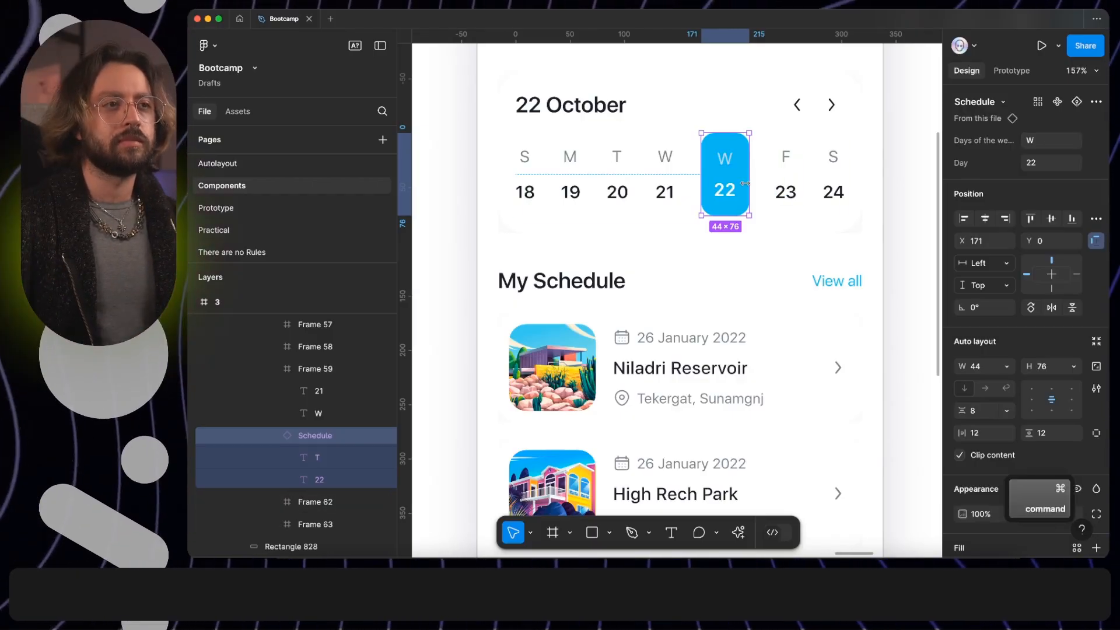
double_click(723, 192)
text(16)
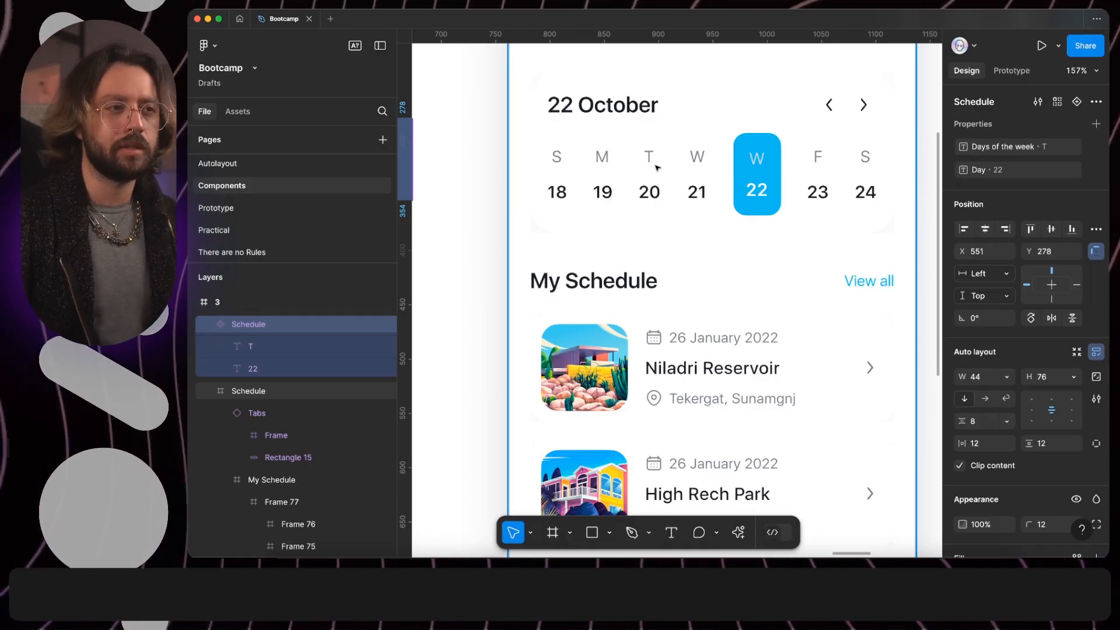
- Add a second variant to the main Schedule component and set its Property 1 value to "false"
scroll(635, 185, left, 5)
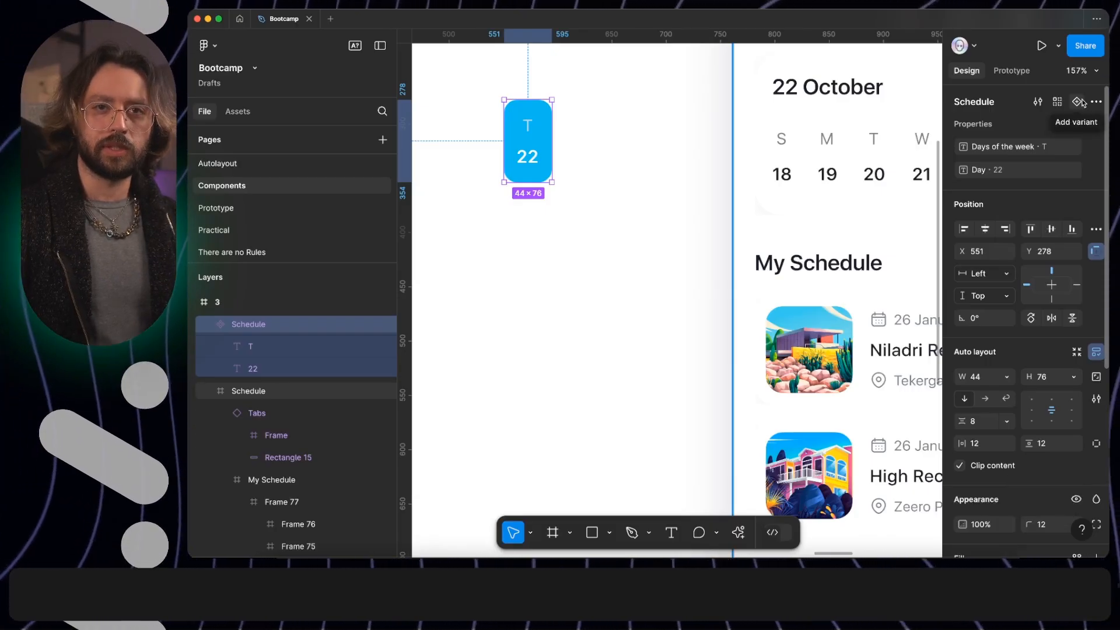
click(1079, 101)
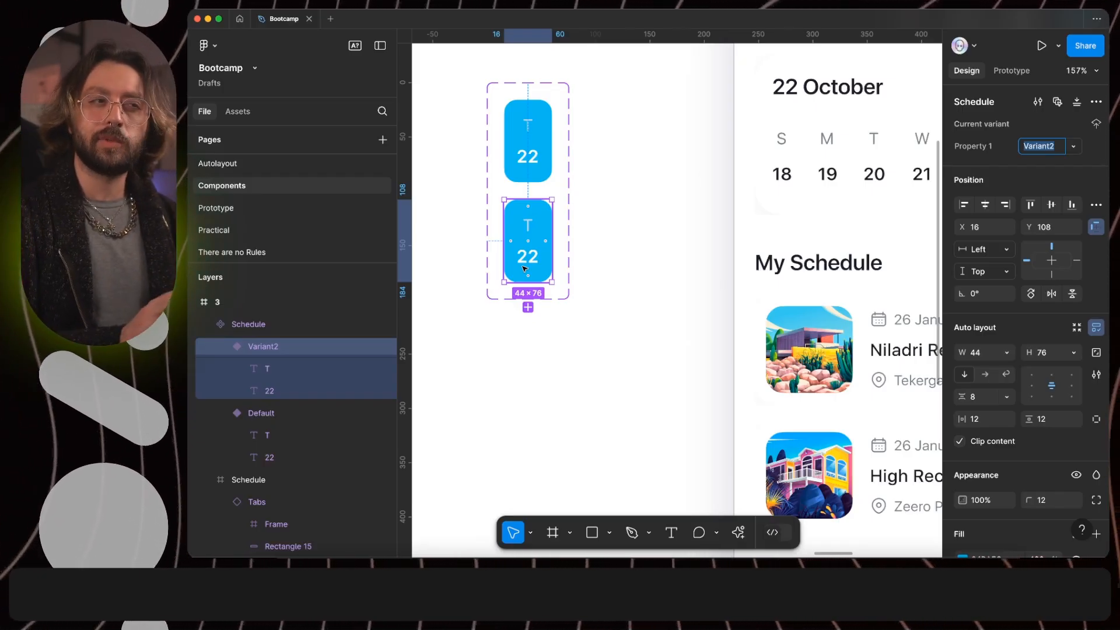
text(false)
key(Return)
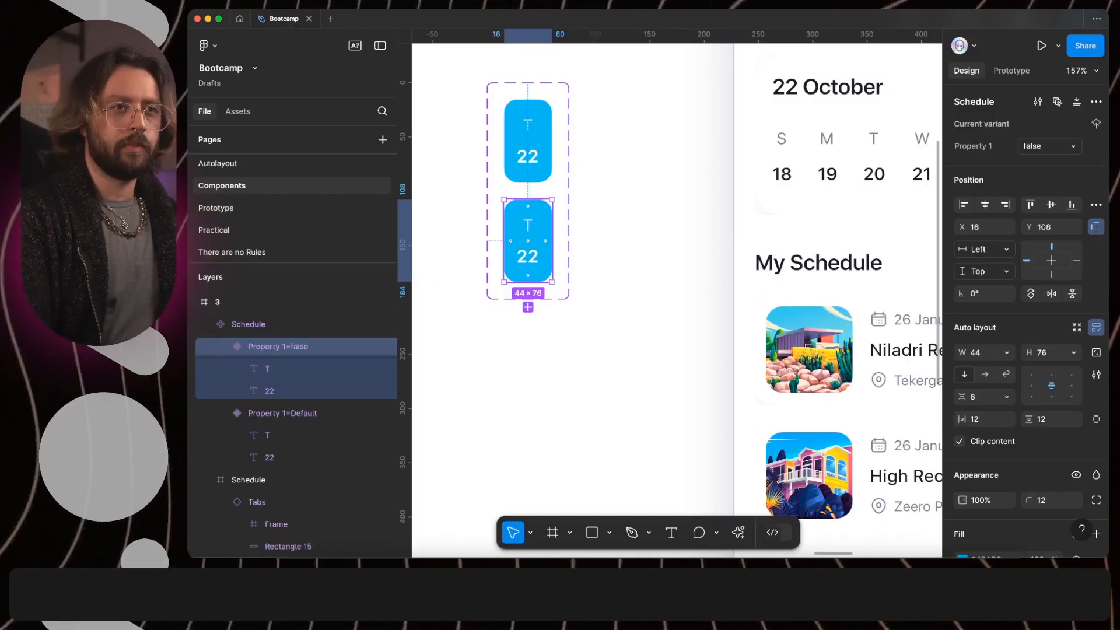
- Set the default Schedule variant's value to "true" and rename the variant property to "isSelected"
click(528, 143)
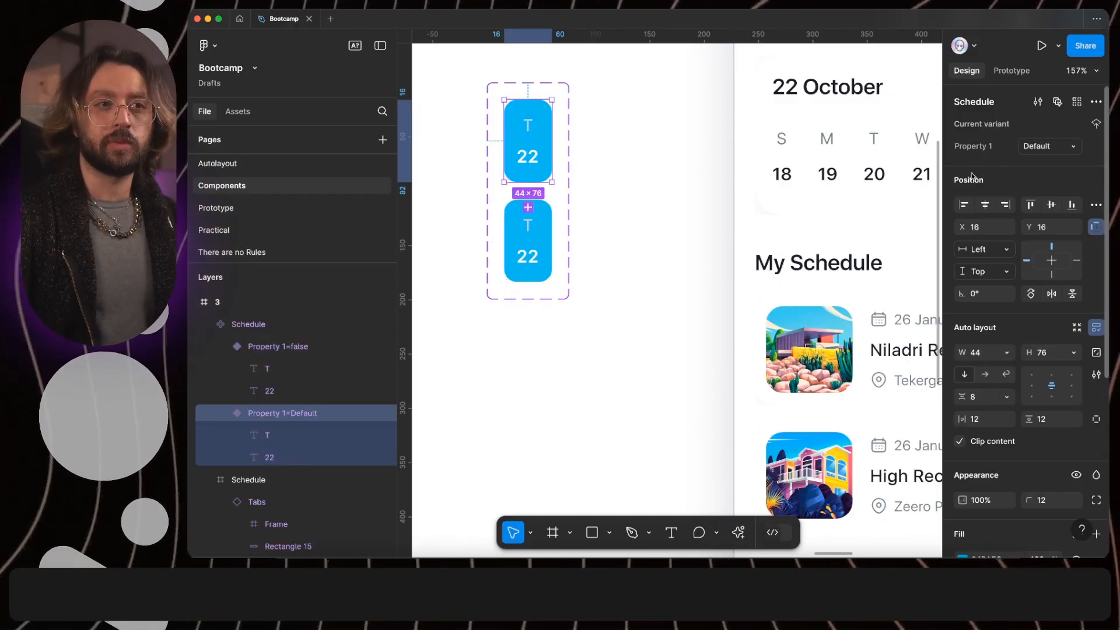
click(1059, 148)
text(true)
click(974, 147)
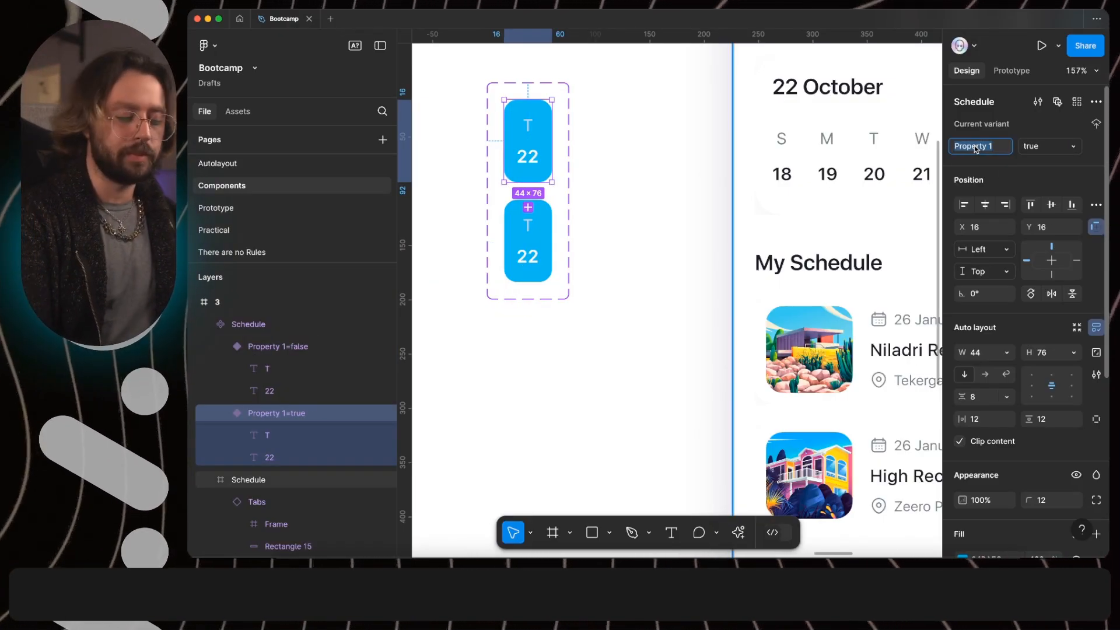
text(isSelected)
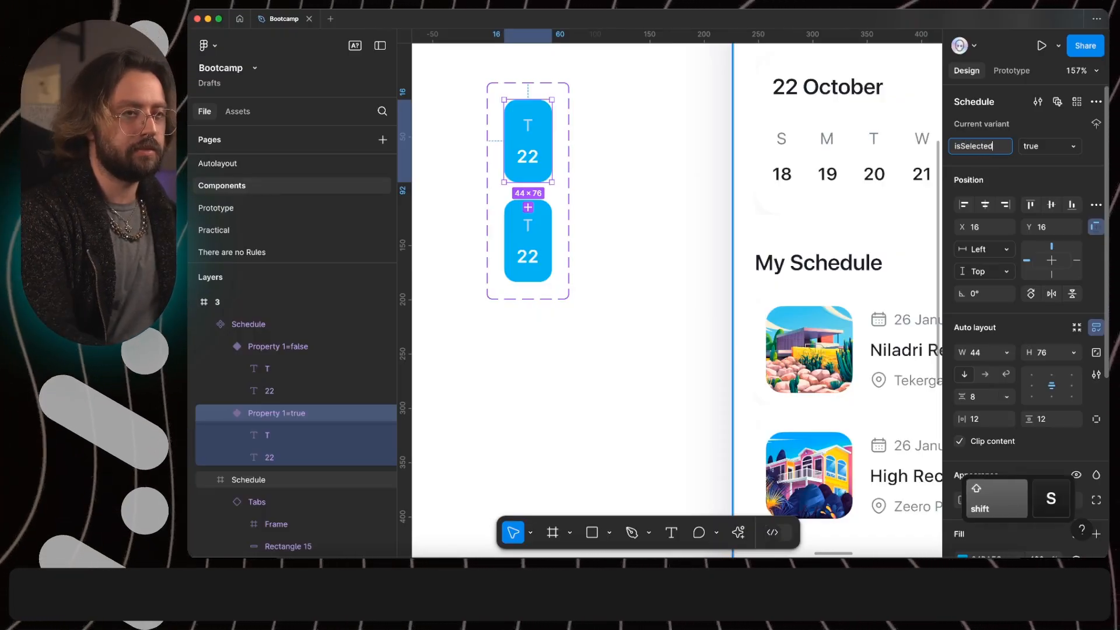
key(Return)
- Change the fill of the isSelected=false variant to white (fff)
click(545, 228)
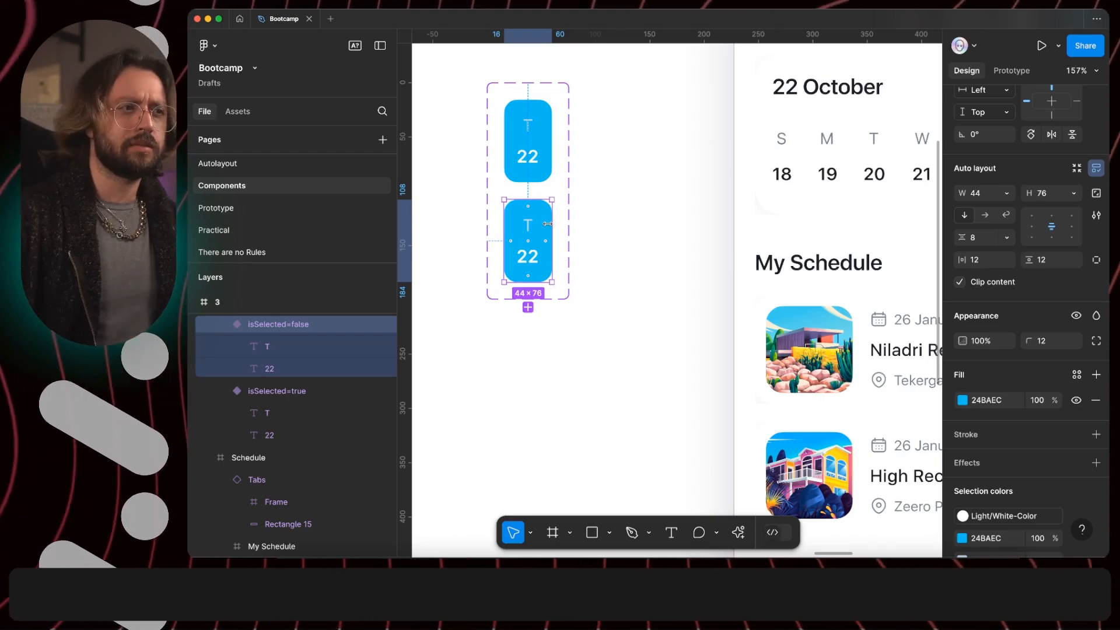
click(987, 400)
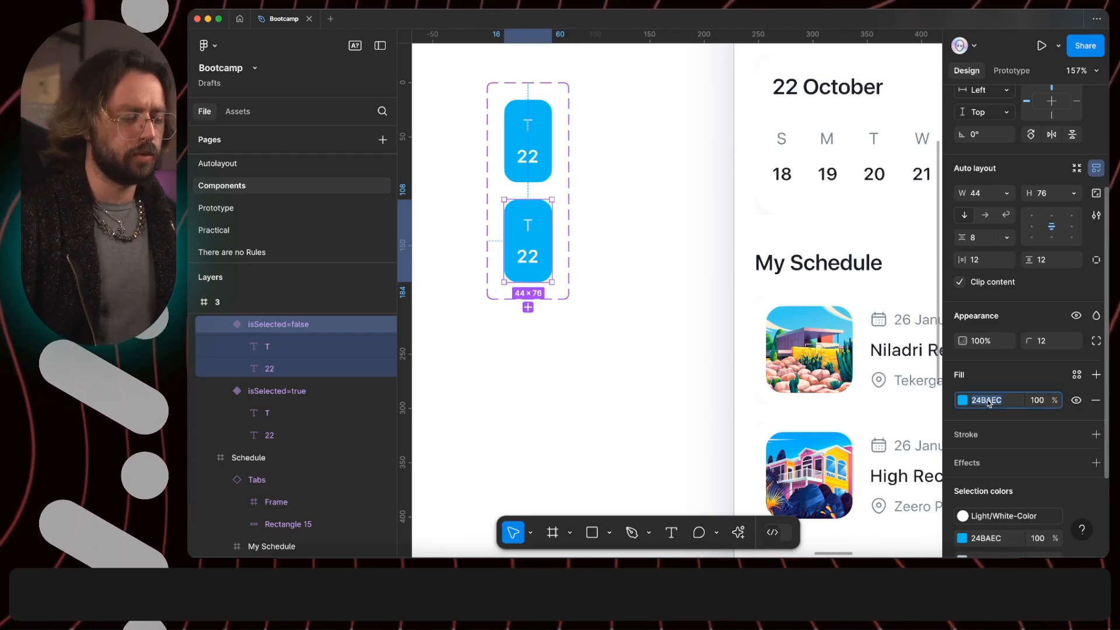
text(fff)
key(Return)
- Change the fill of both text layers in the isSelected=false variant to near-black 1B1B1B
super+click(527, 259)
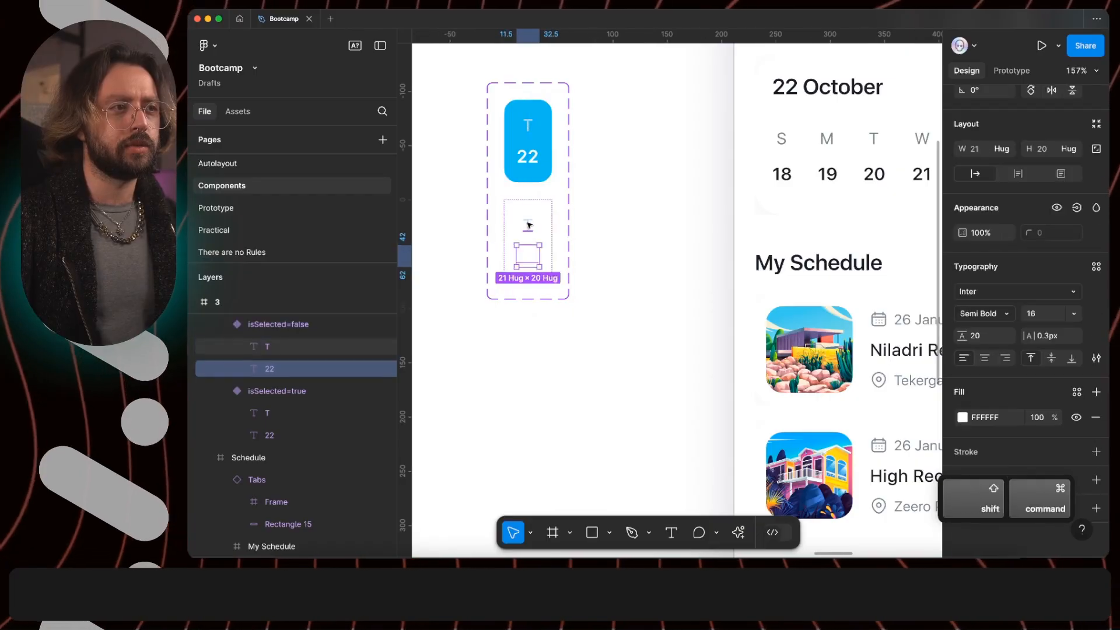
shift+super+click(528, 225)
click(1096, 392)
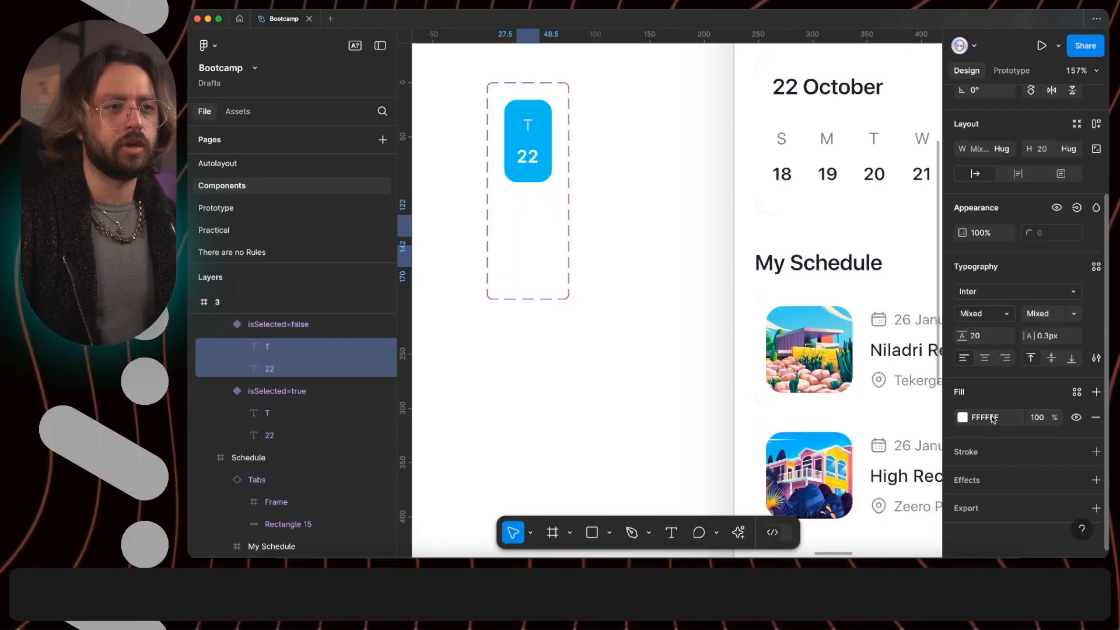
click(992, 417)
text(000)
key(Return)
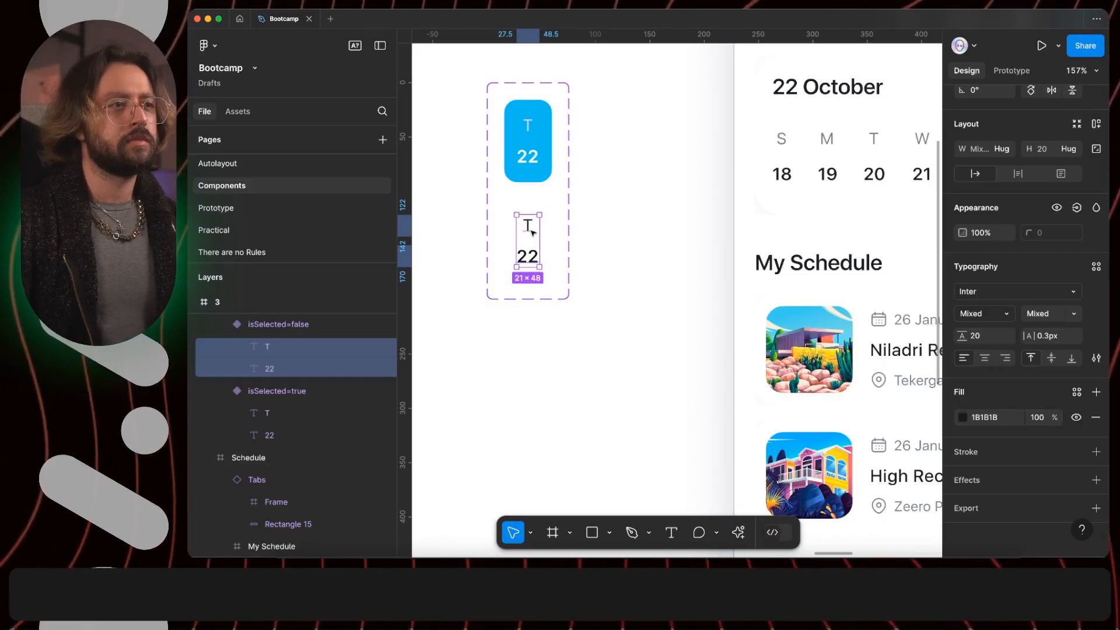
- Set the opacity of the weekday letter in the isSelected=false variant to 60%
super+click(530, 229)
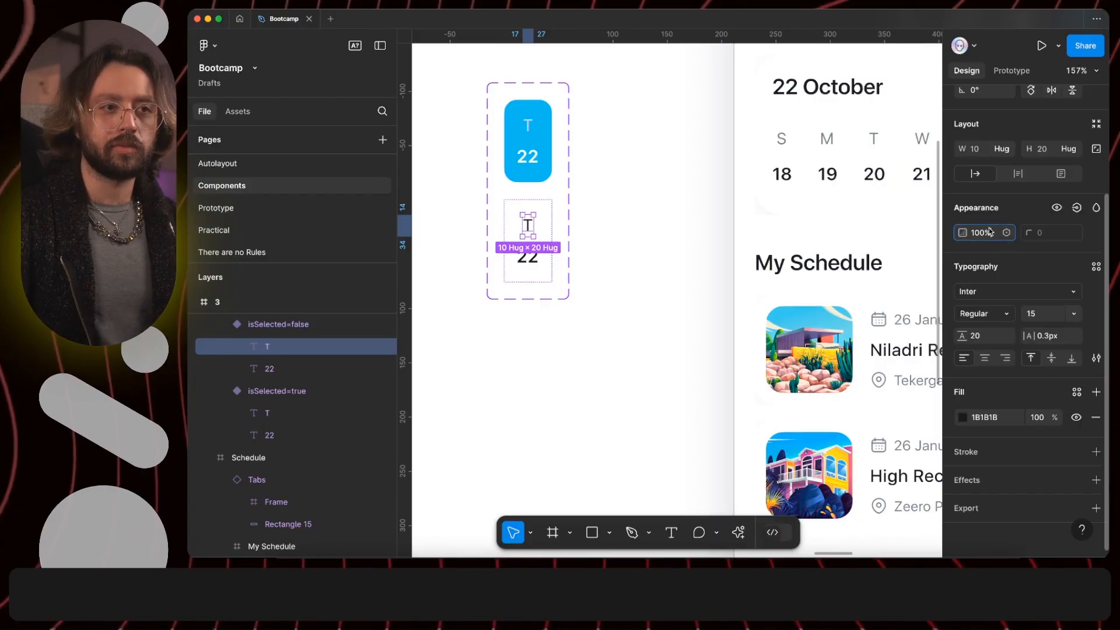
text(60)
key(Return)
click(636, 175)
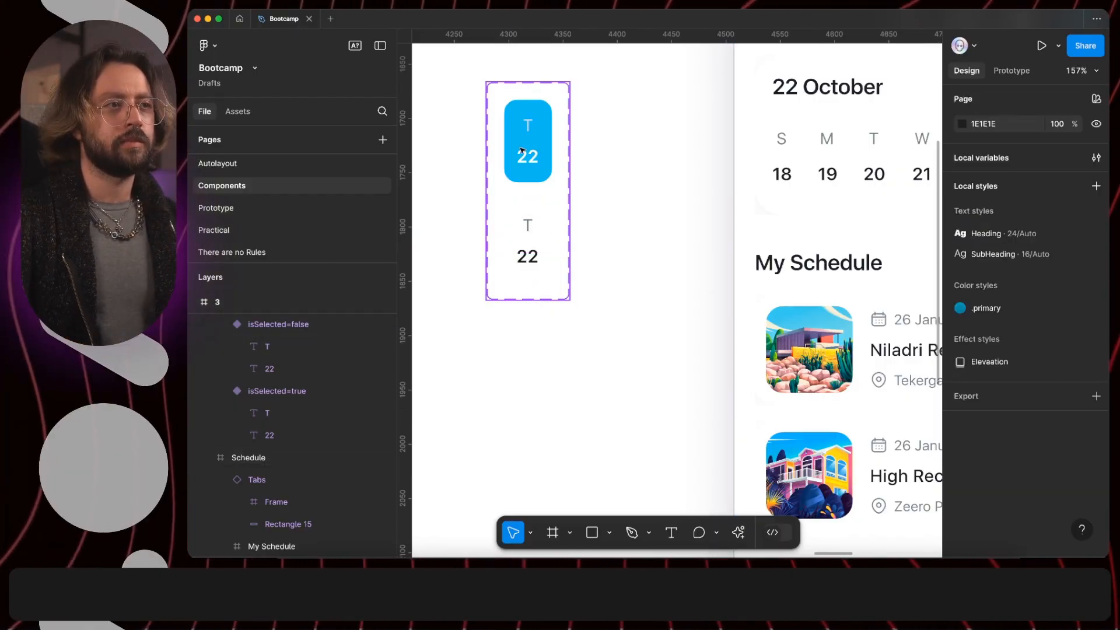
- Add auto layout to the frame holding the row of dates under the 22 October heading
scroll(867, 188, right, 5)
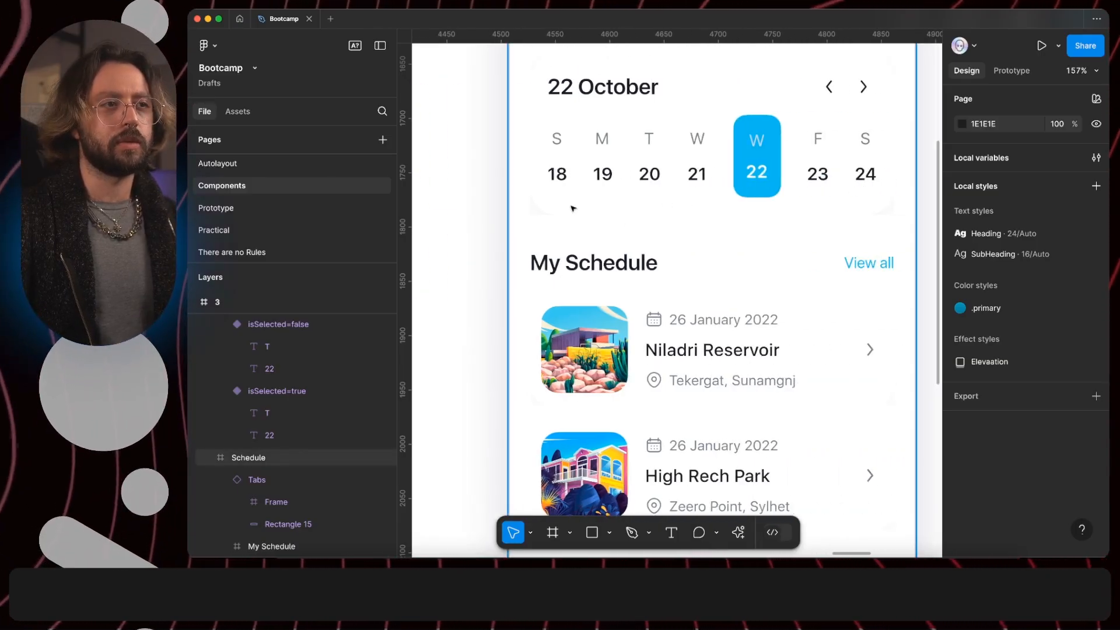
super+click(607, 89)
super+click(585, 156)
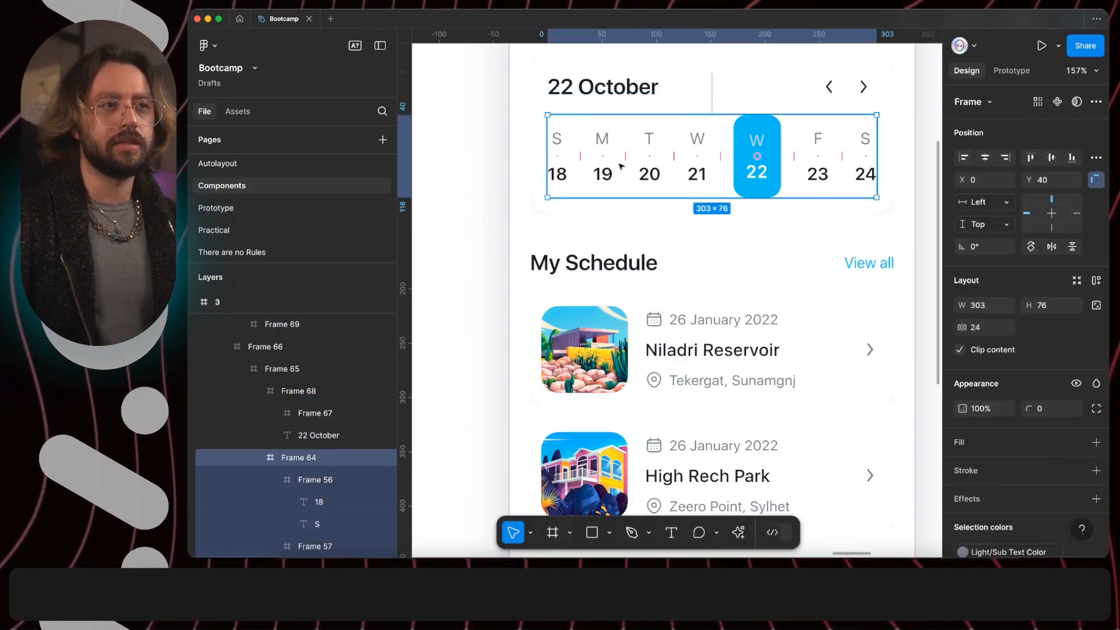
key(shift+a)
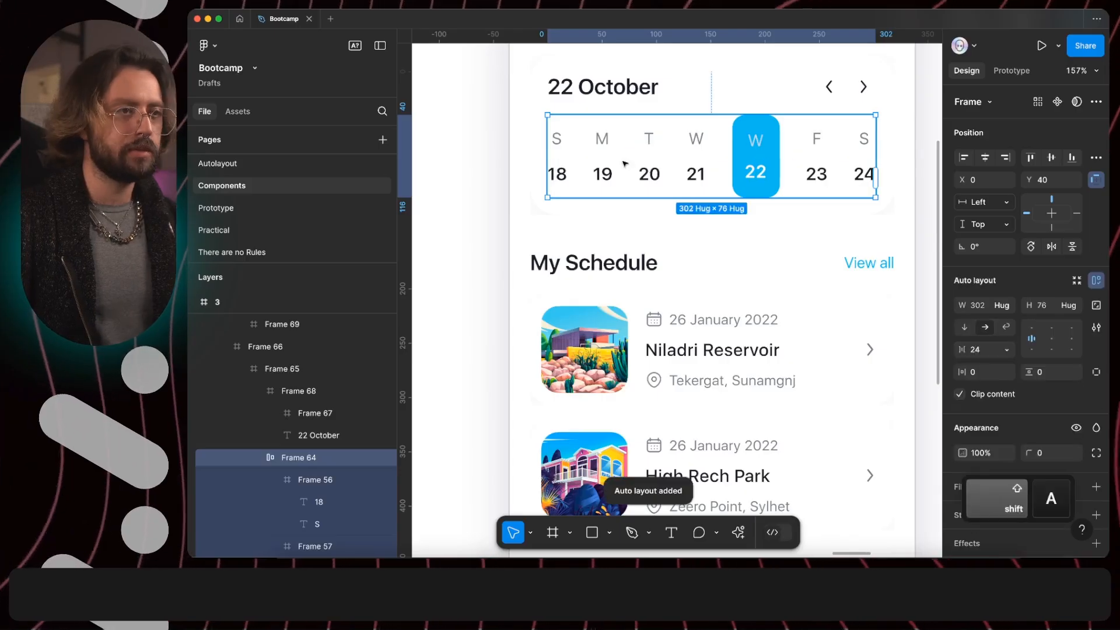
- Replace the dates in the calendar row with seven copies of the highlighted Schedule instance, with no gap between them
super+click(752, 168)
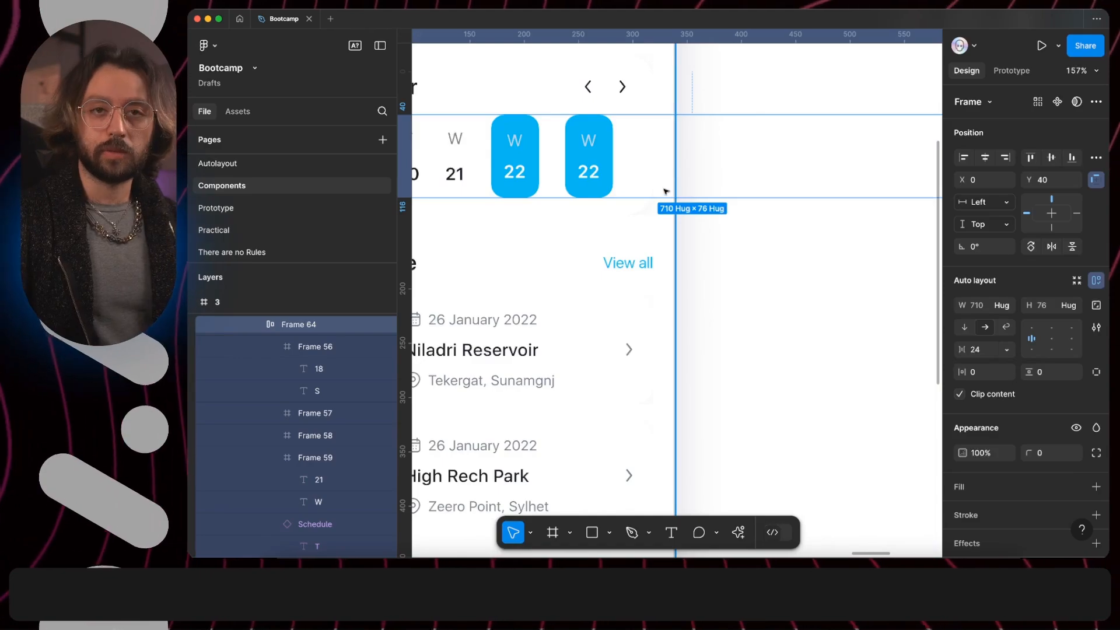
click(983, 349)
key(Return)
scroll(677, 291, left, 5)
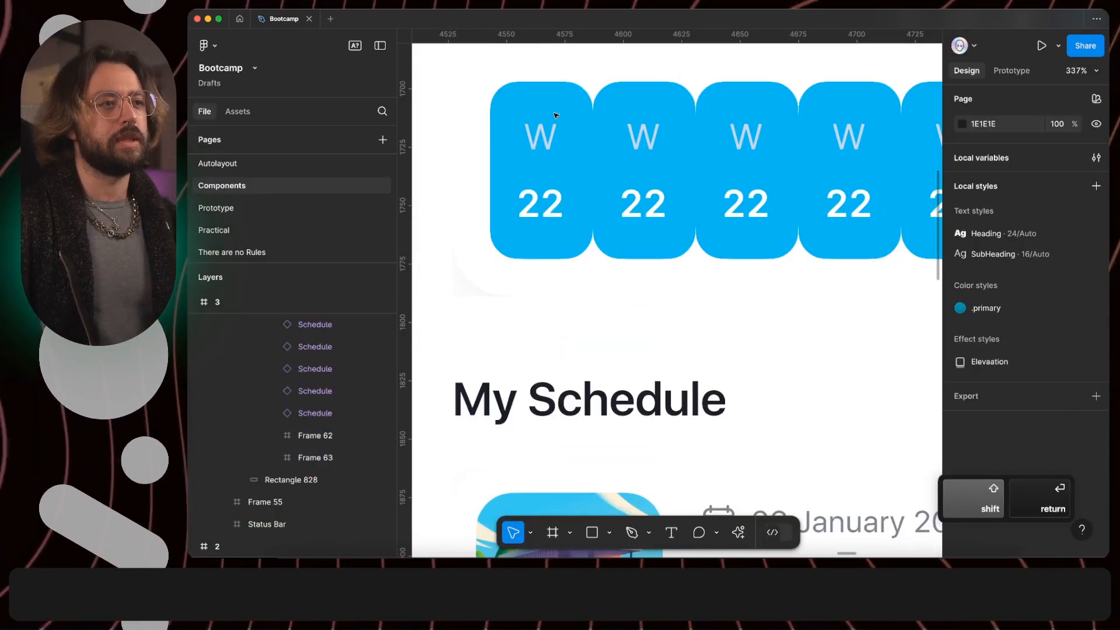
scroll(556, 115, down, 5)
scroll(580, 125, right, 1)
double_click(733, 152)
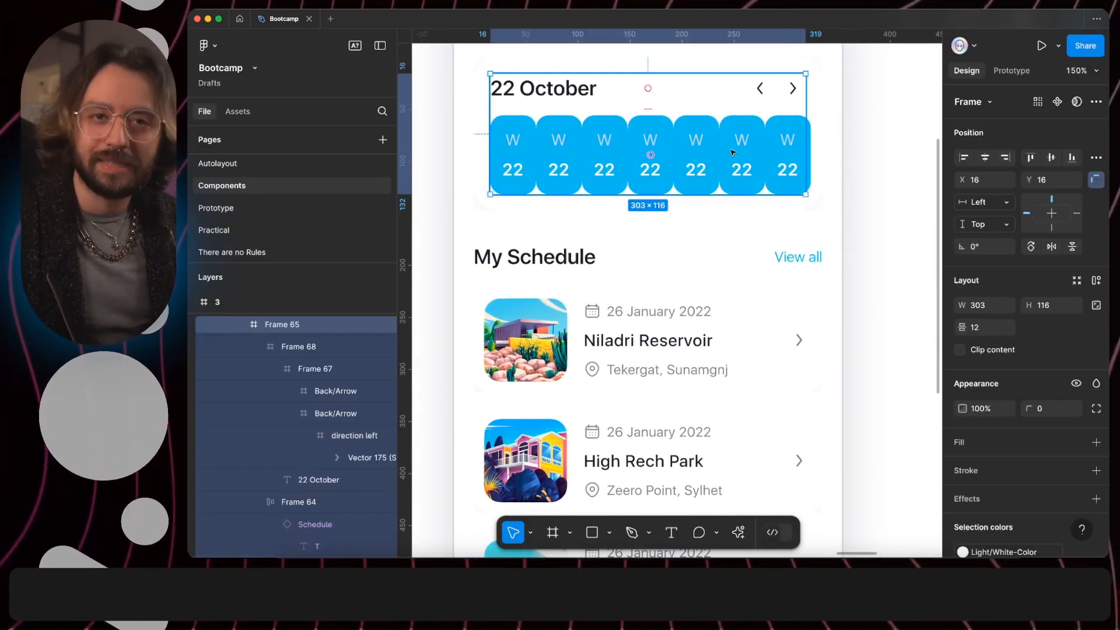
- Turn off isSelected for every date instance in the calendar row except the fifth
super+click(680, 124)
click(649, 138)
shift+click(604, 146)
shift+click(559, 145)
shift+click(513, 146)
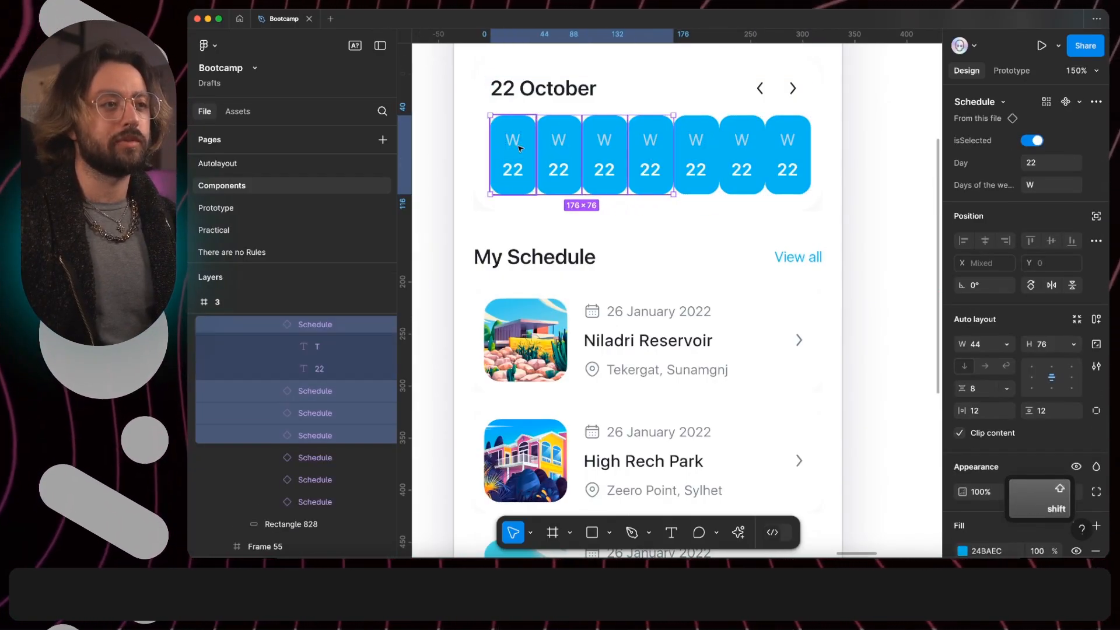
shift+click(742, 146)
shift+click(794, 146)
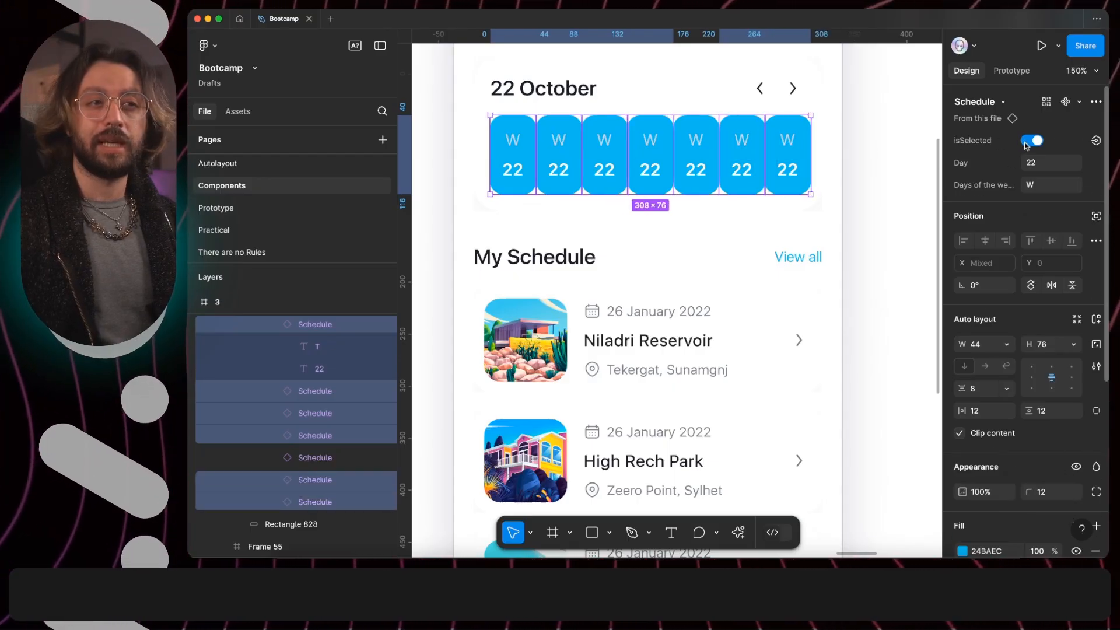
click(1034, 142)
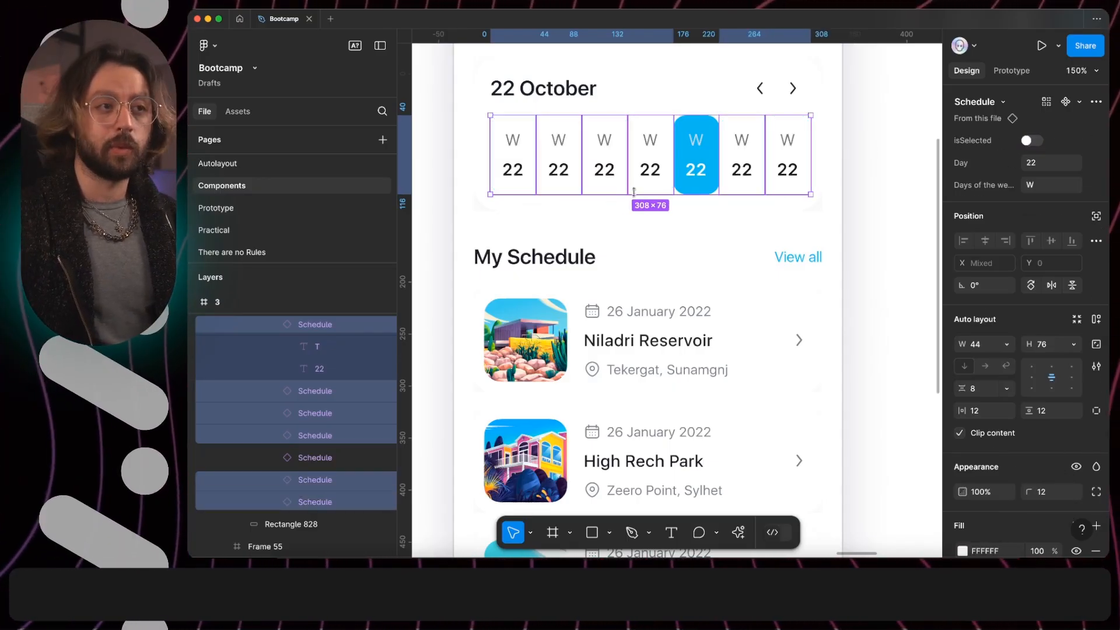
- Set the "Days of the week" property of the calendar row's date instances to M, T, W, T, F, S and S
click(512, 144)
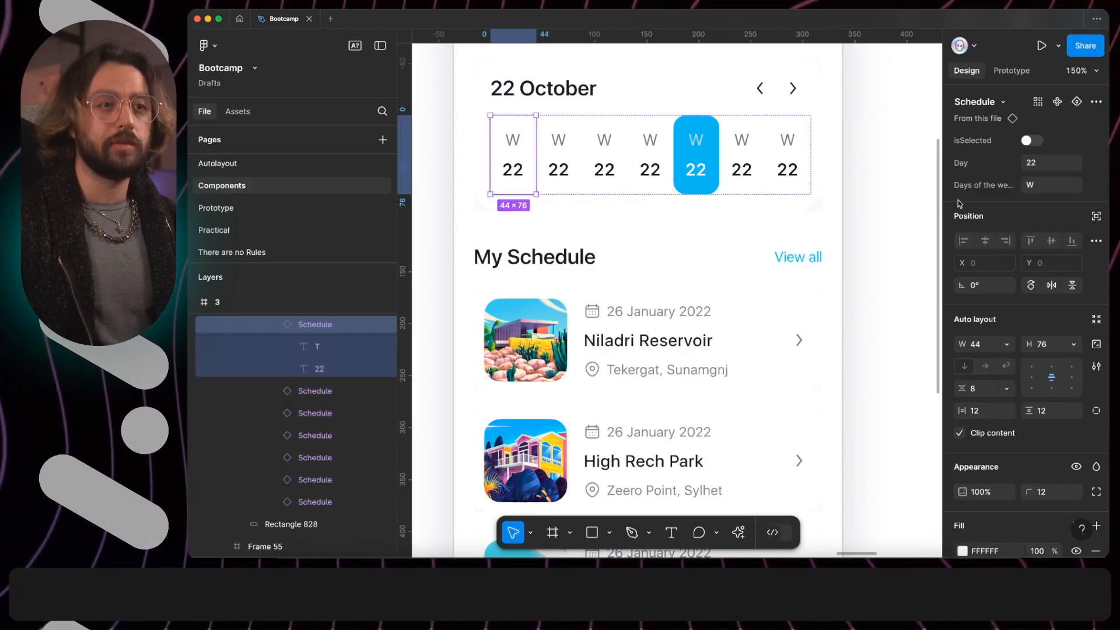
click(1050, 185)
text(M)
key(Return)
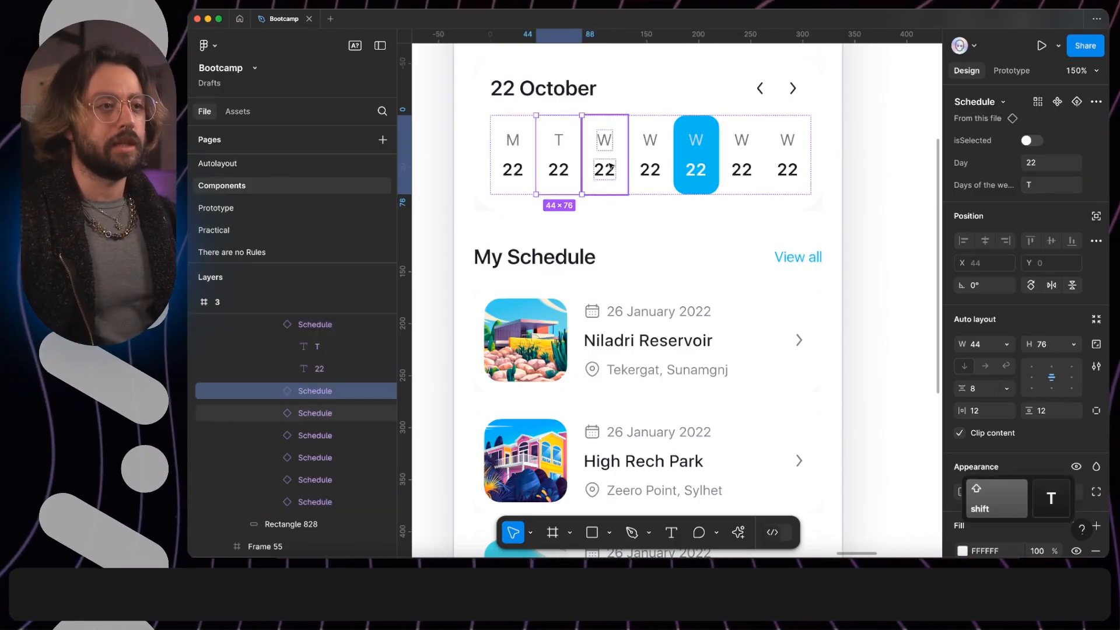
click(610, 167)
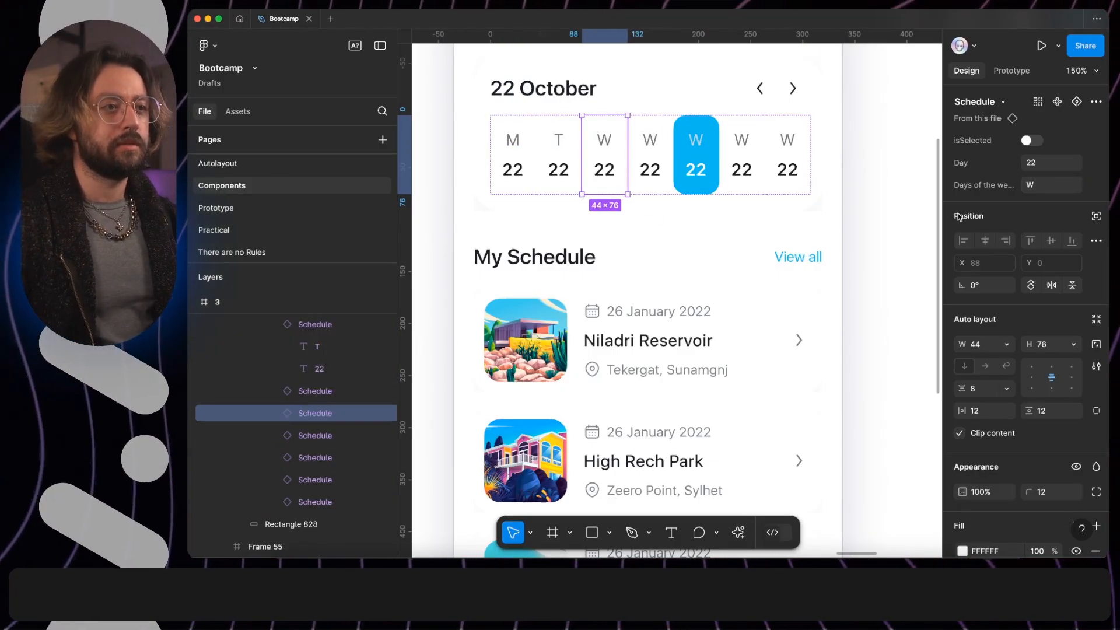
click(654, 169)
click(1053, 185)
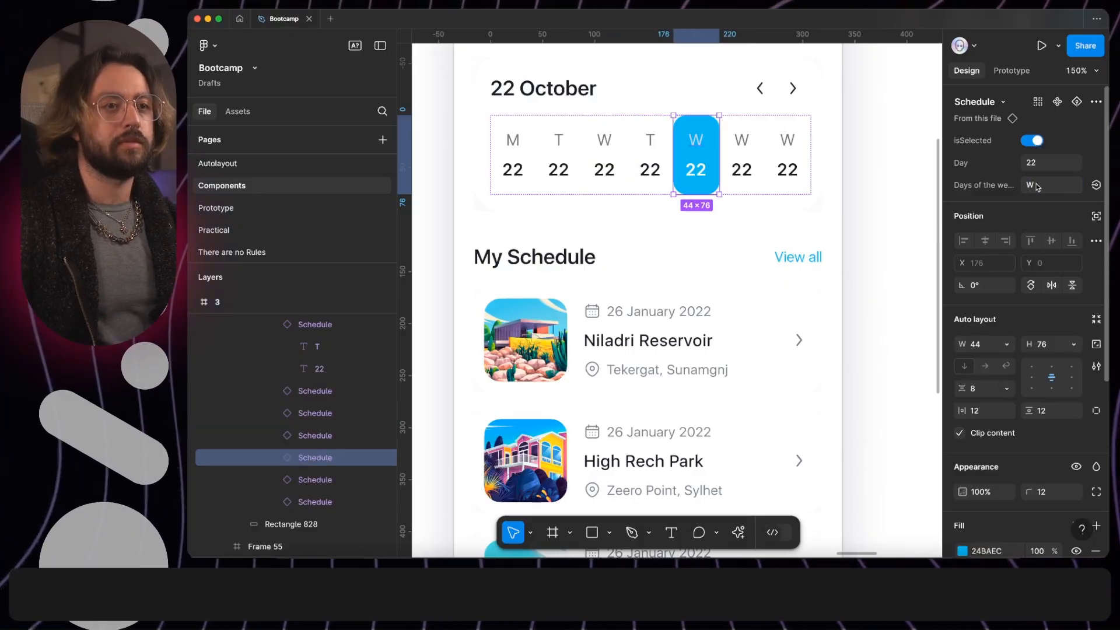
click(1045, 186)
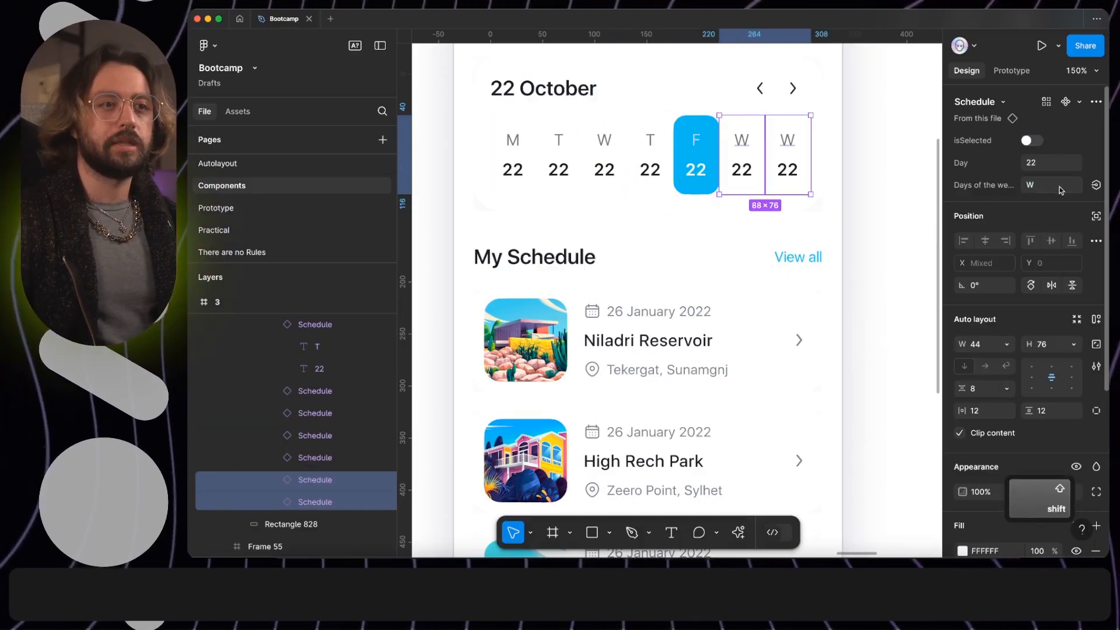
click(1061, 190)
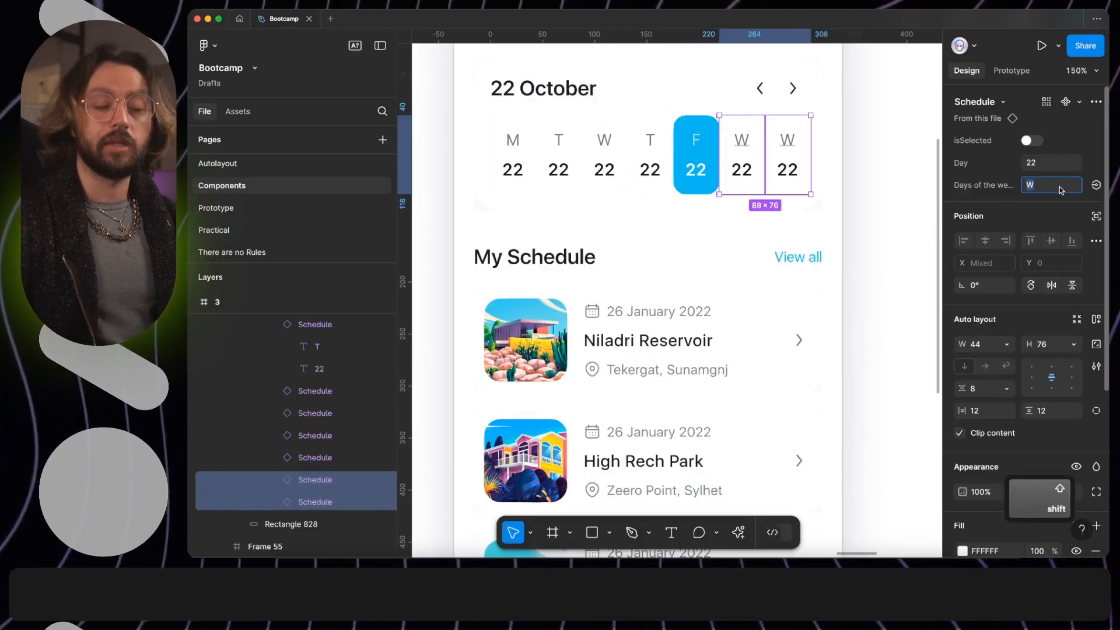
text(S)
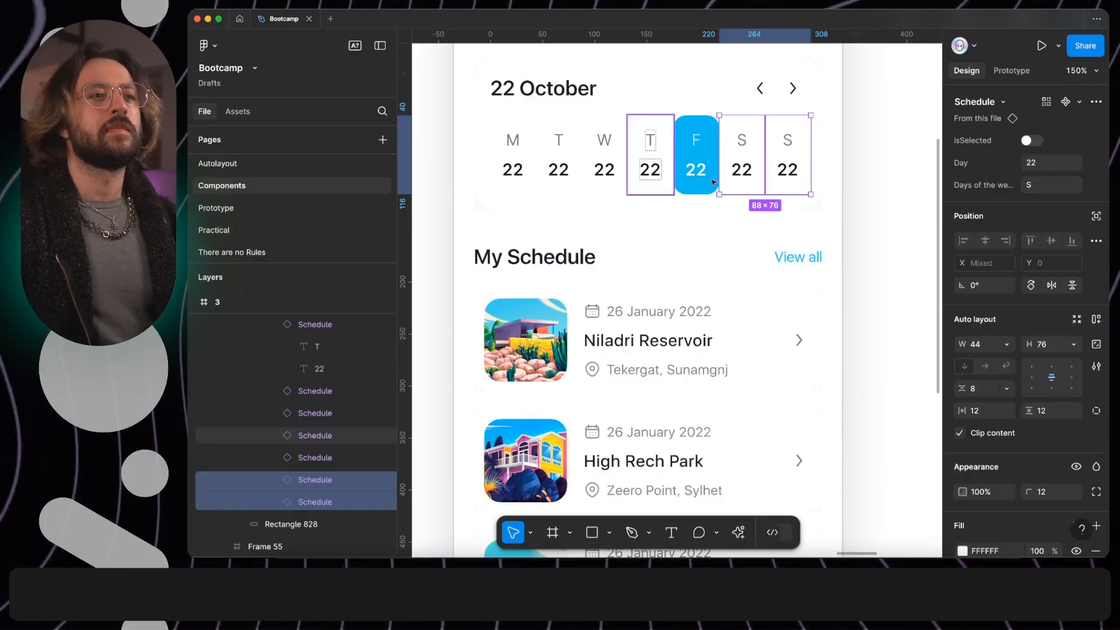
click(867, 185)
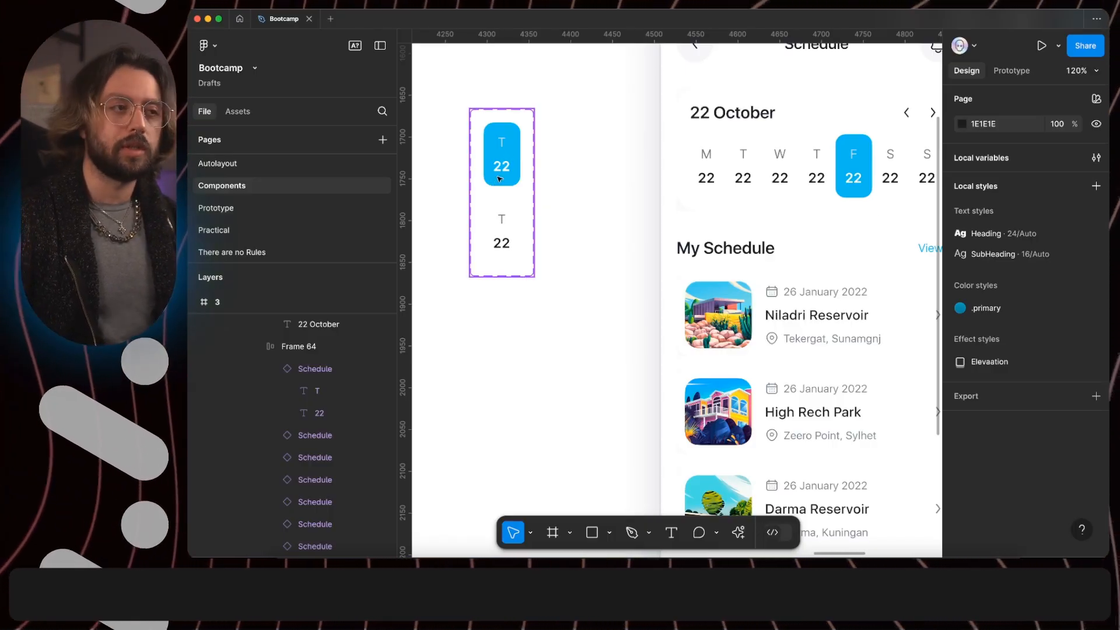
- Draw an 8 × 8 circle beneath the day number in the isSelected=true variant and make it ignore auto layout
scroll(501, 178, up, 5)
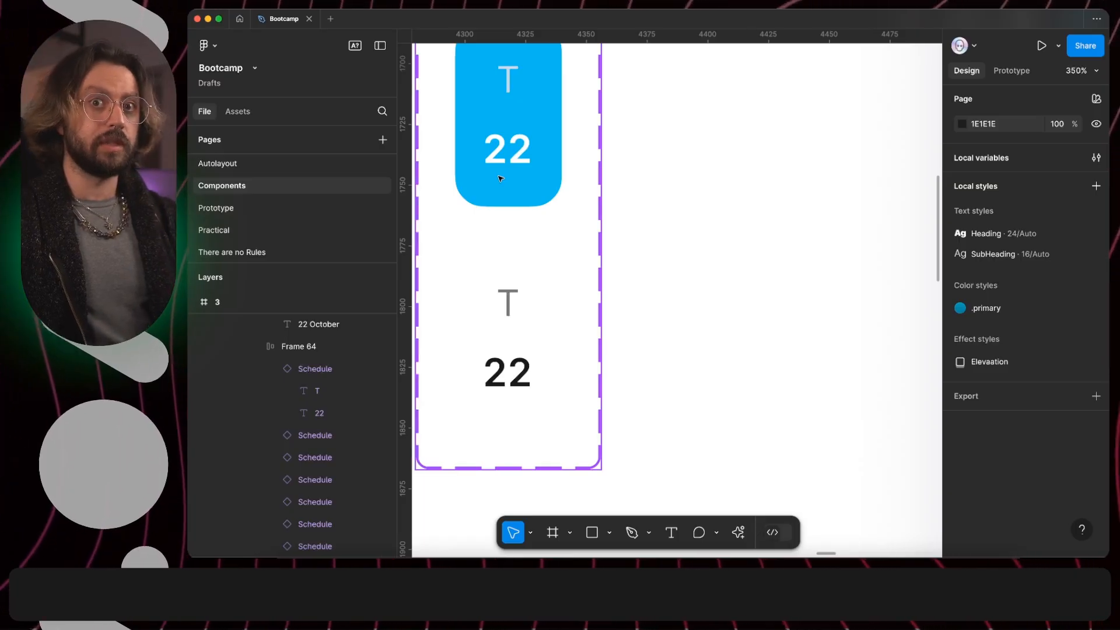
key(o)
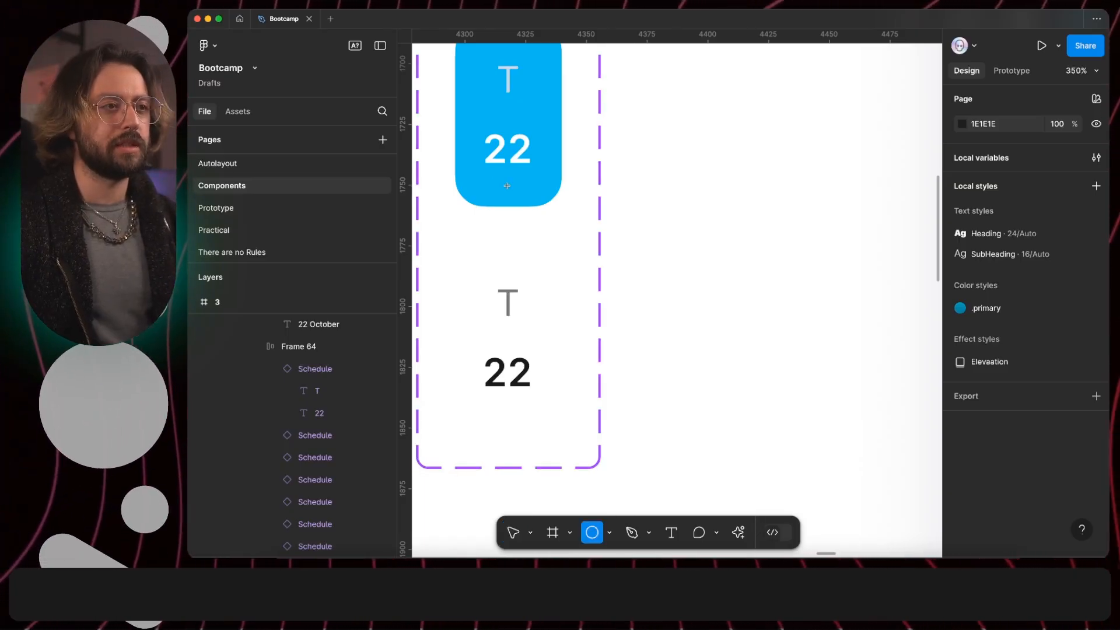
drag(507, 186, 517, 192)
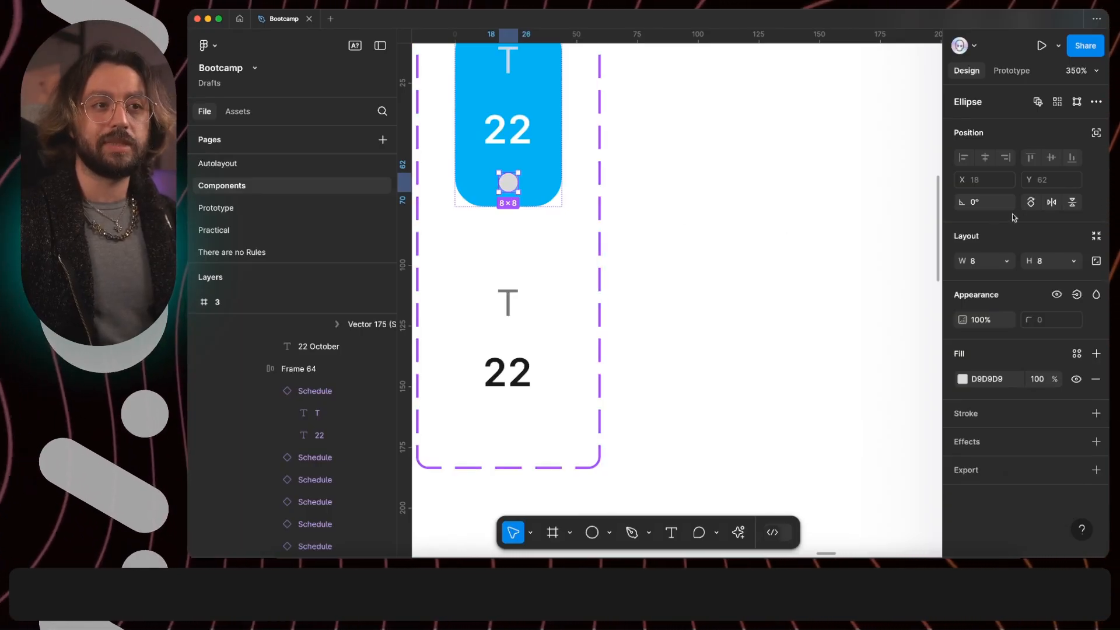
click(1096, 134)
- Move the circle in the isSelected=true variant down to Y 64 and change its fill to white (fff)
key(alt)
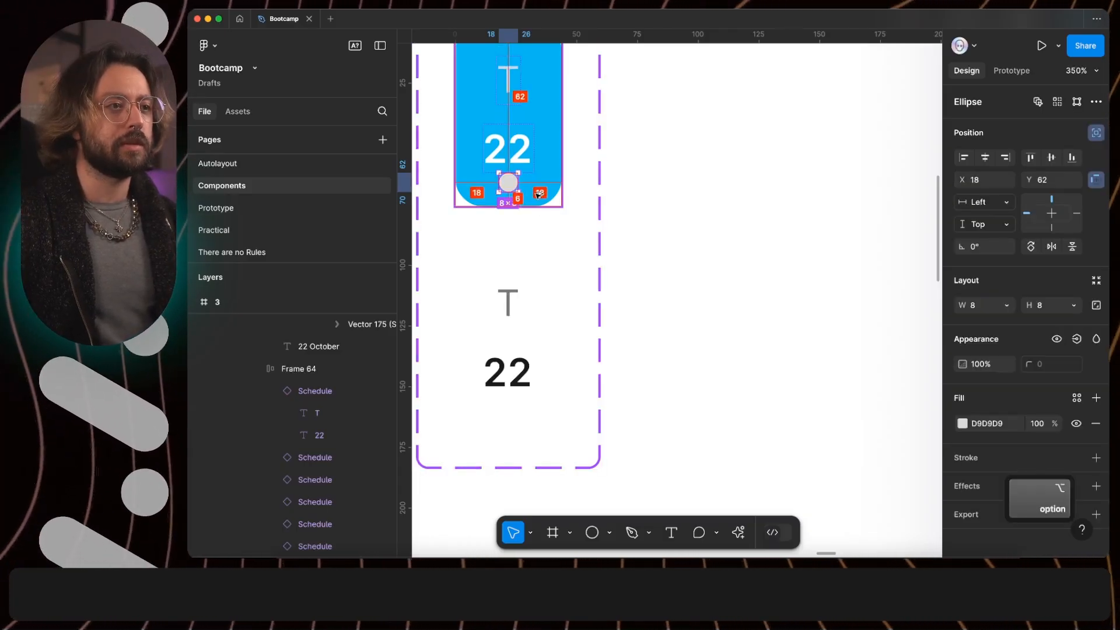
key(Down)
key(Down)
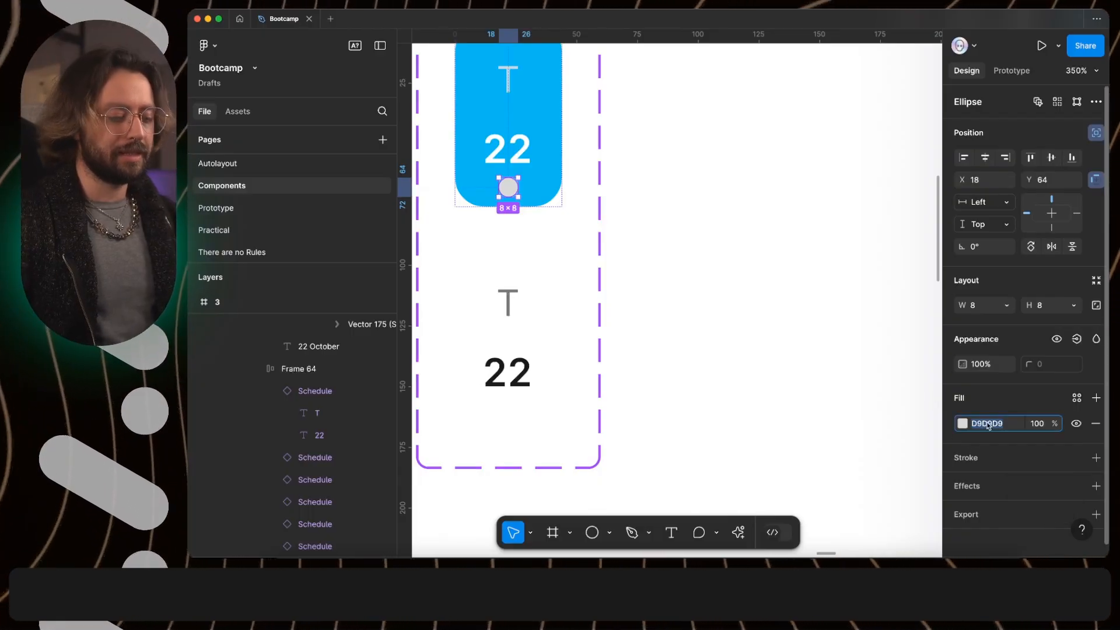
text(fff)
key(Return)
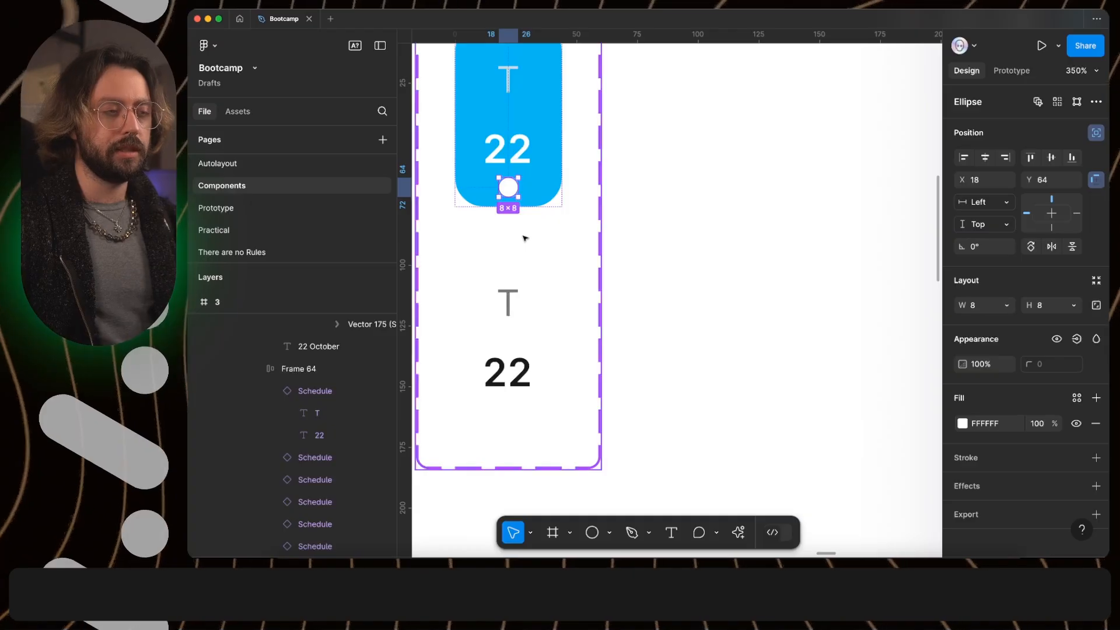
- Copy the white circle from the isSelected=true variant into the isSelected=false variant
key(super+c)
click(516, 350)
key(super+v)
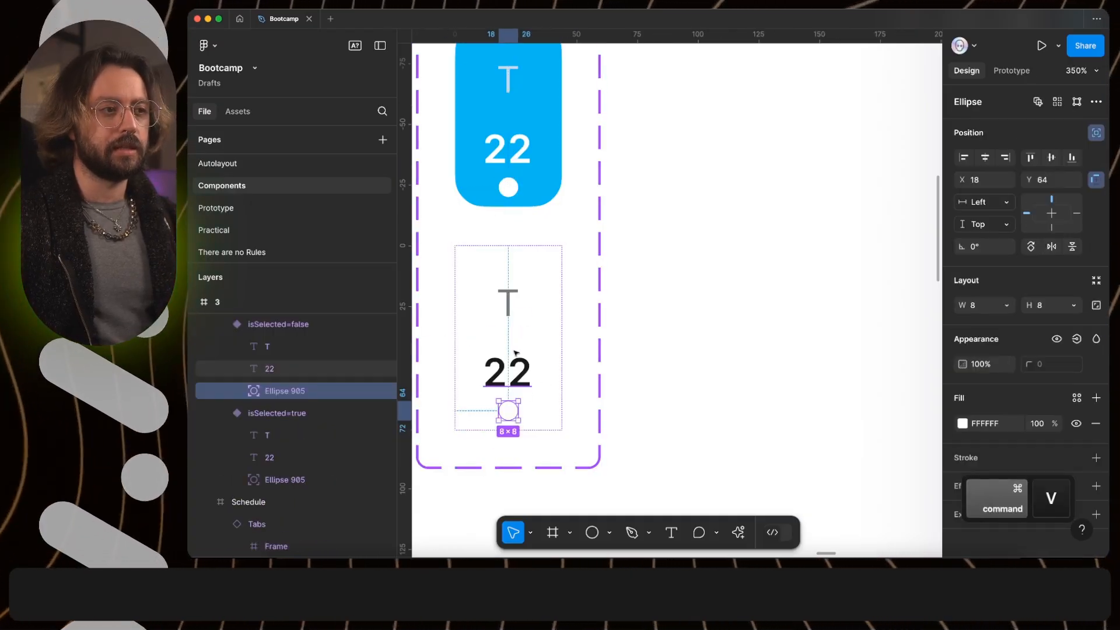
- Fill the isSelected=false variant's circle with the blue 24BAEC sampled from the selected variant, at 40% opacity
key(ctrl+c)
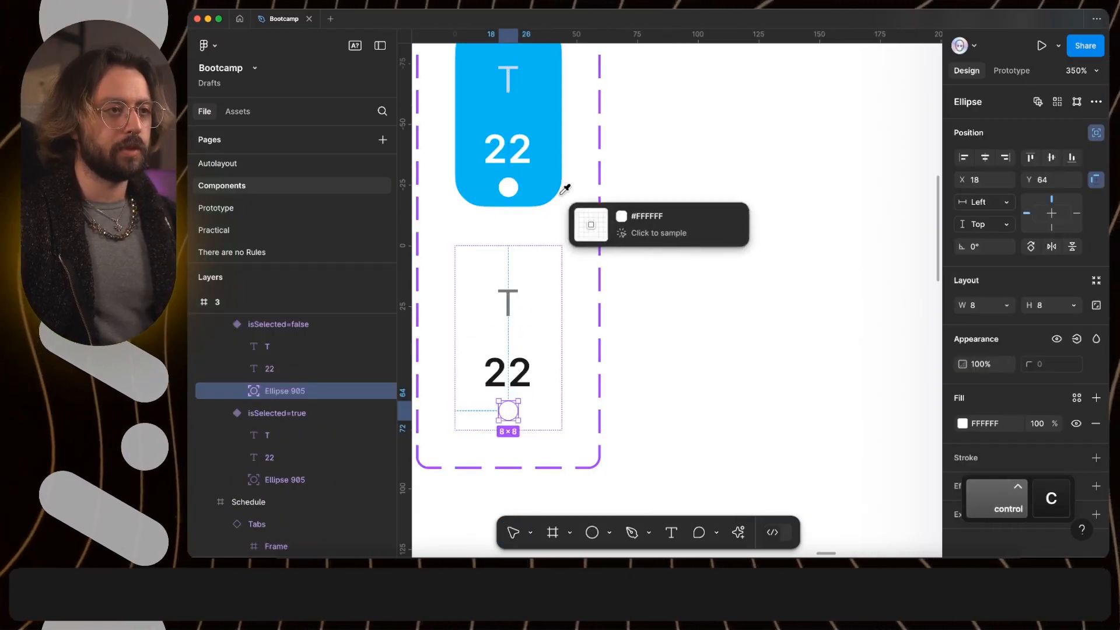
click(538, 178)
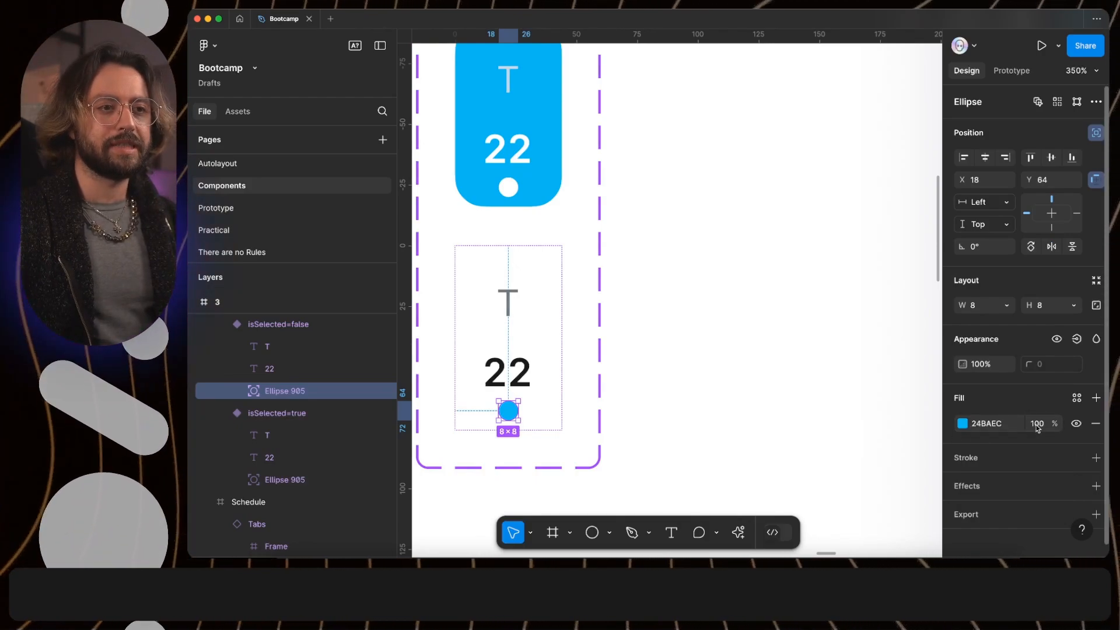
text(40)
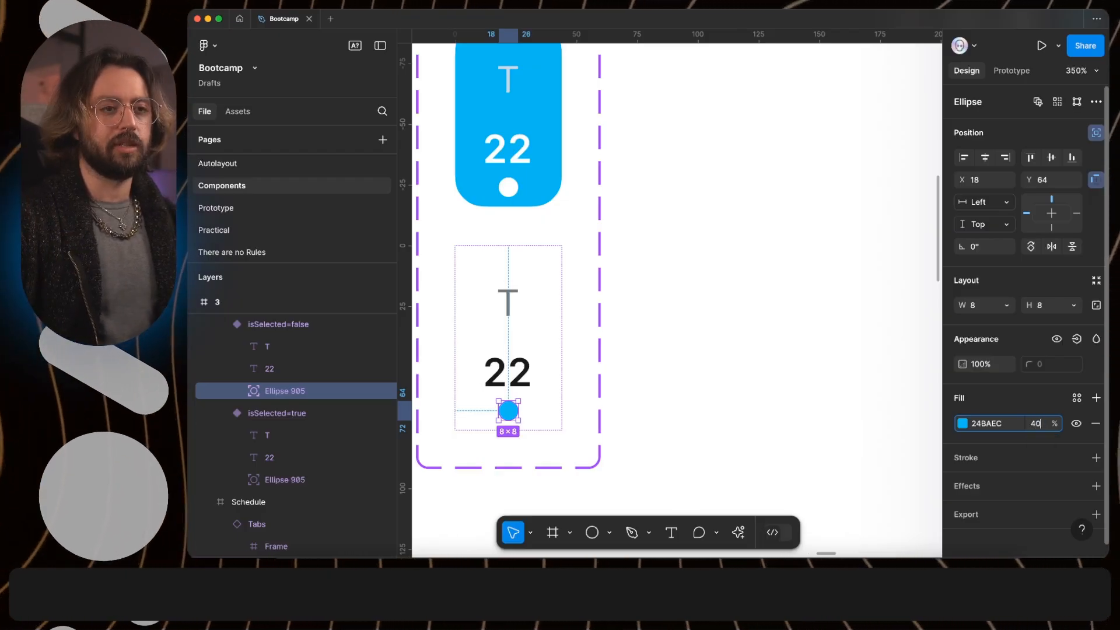
key(Return)
click(825, 433)
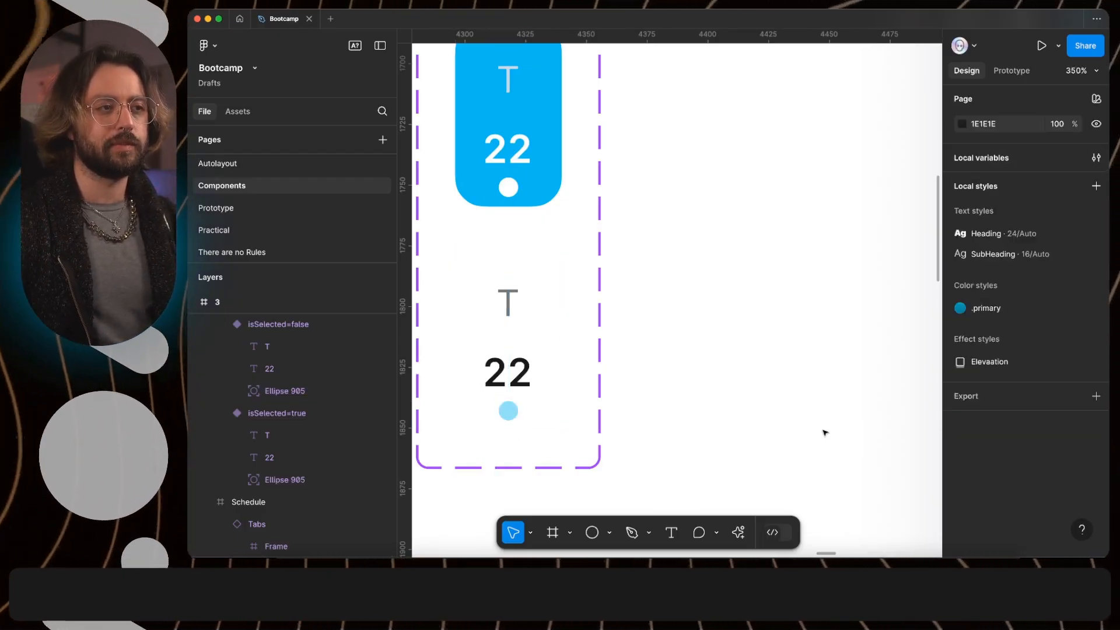
- Link the visibility of both variants' circles to a new boolean component property named hasEvent with the value True
scroll(825, 433, down, 10)
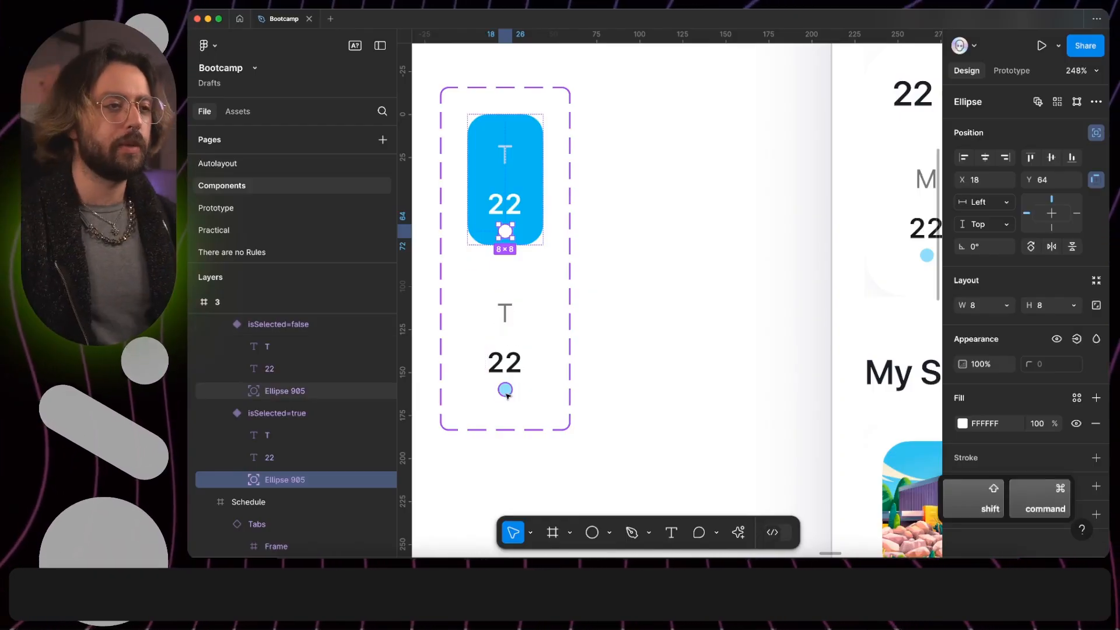
shift+click(506, 390)
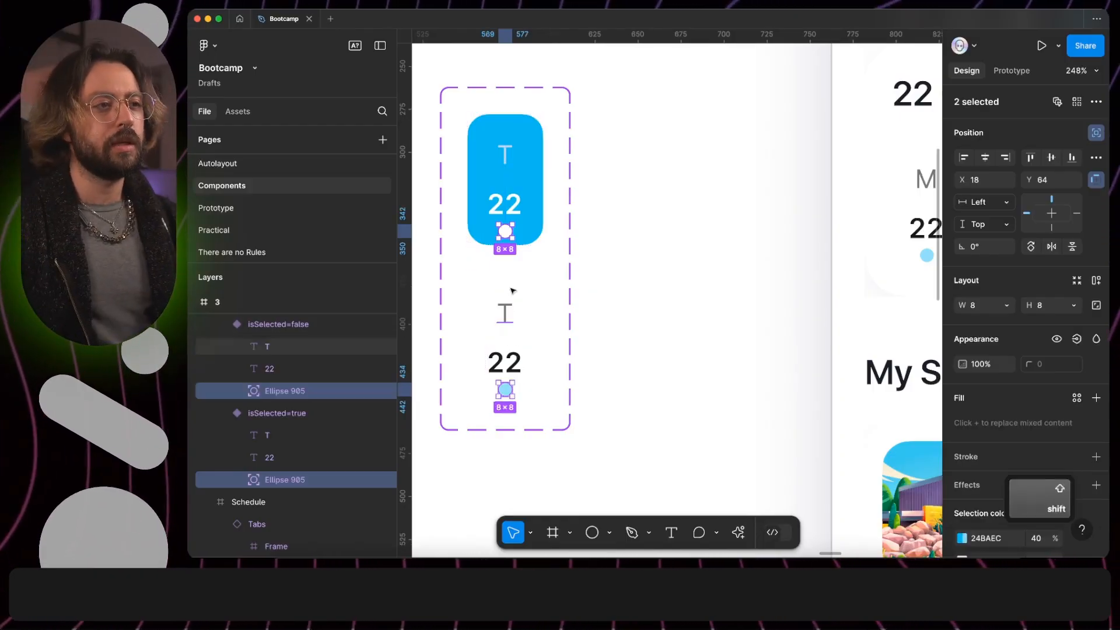
click(1077, 340)
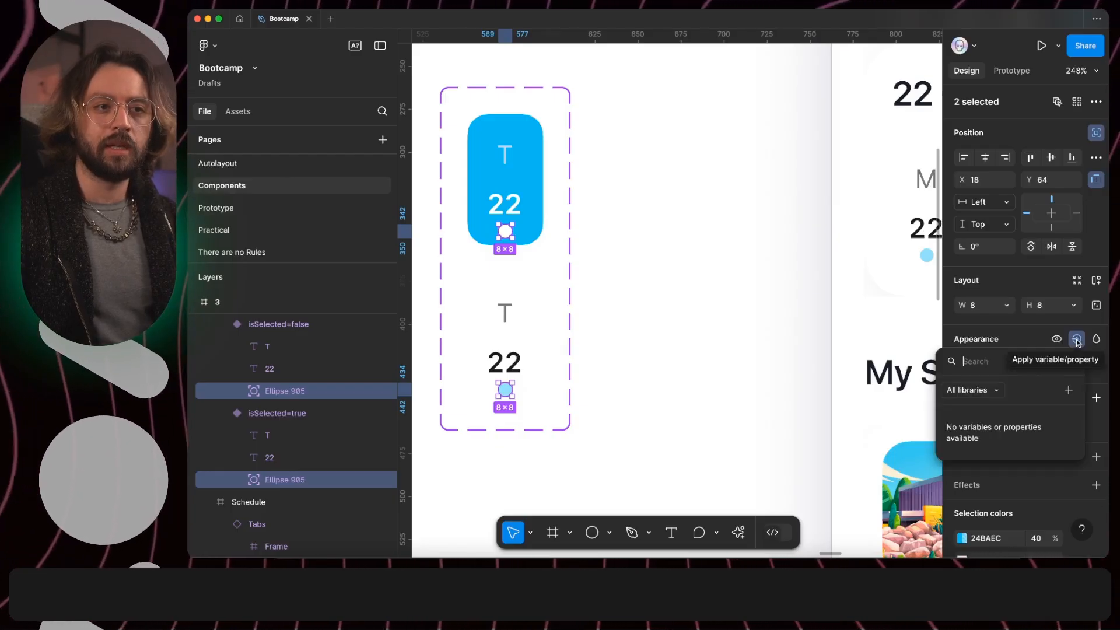
click(1069, 391)
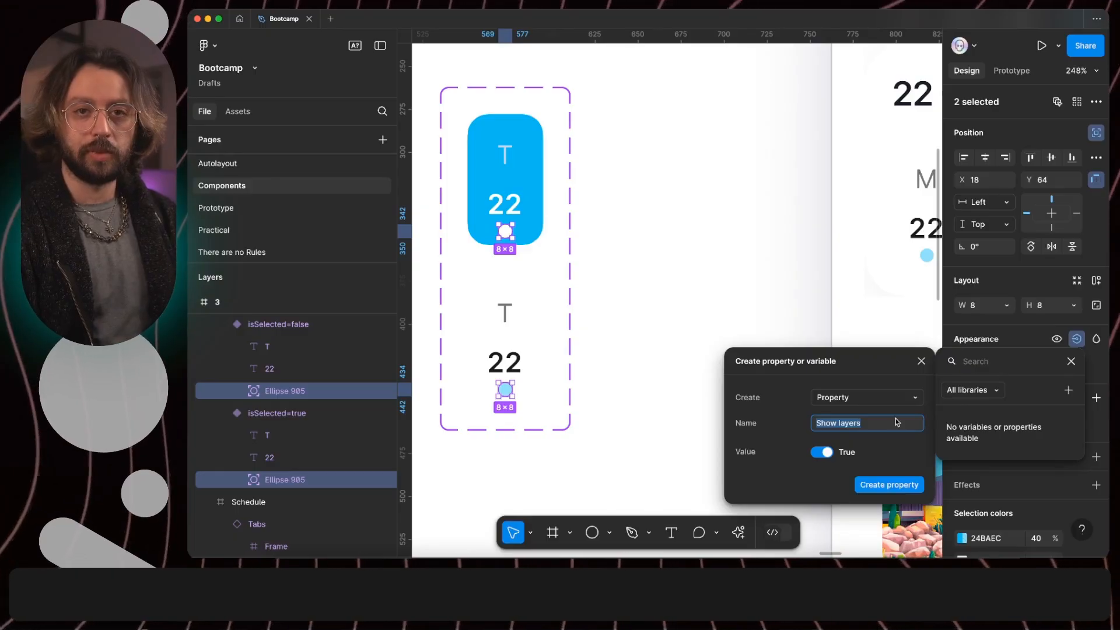
text(has)
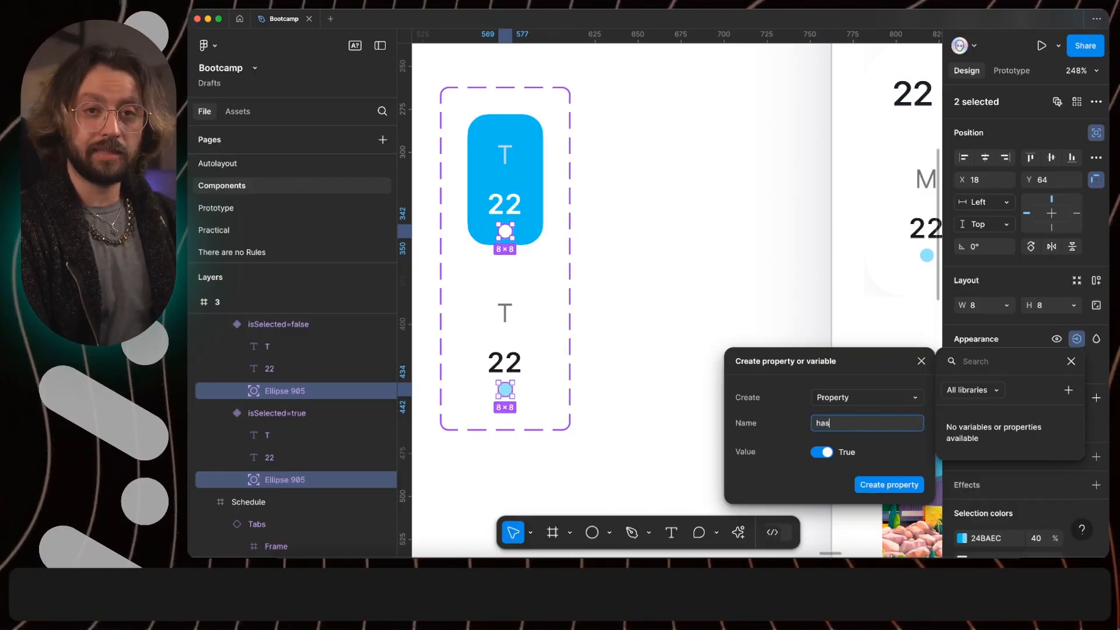
text(Event)
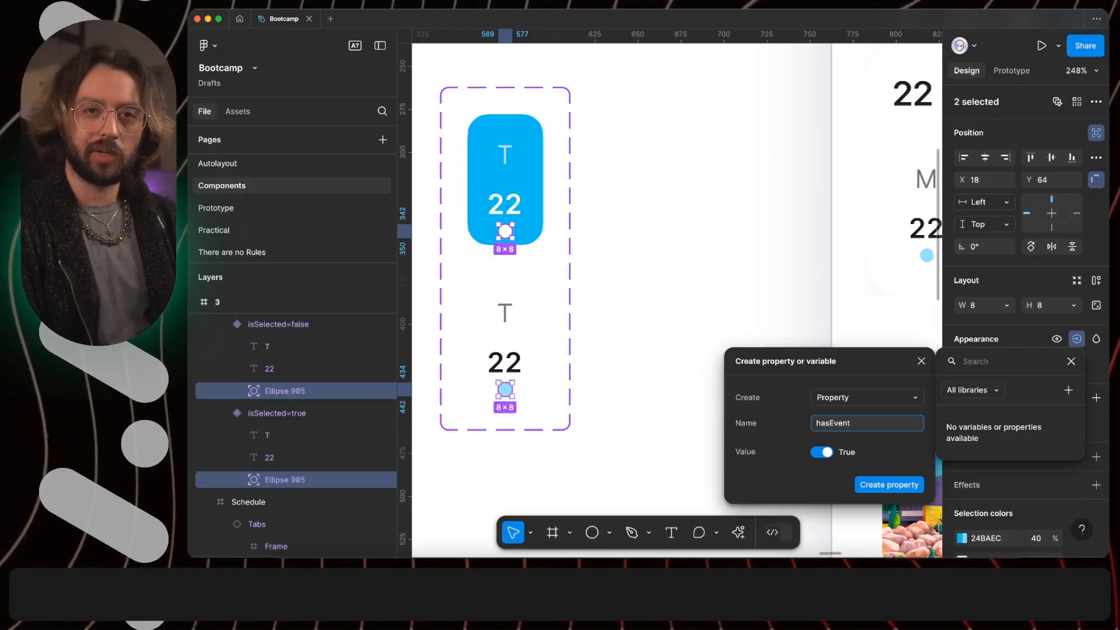
key(Return)
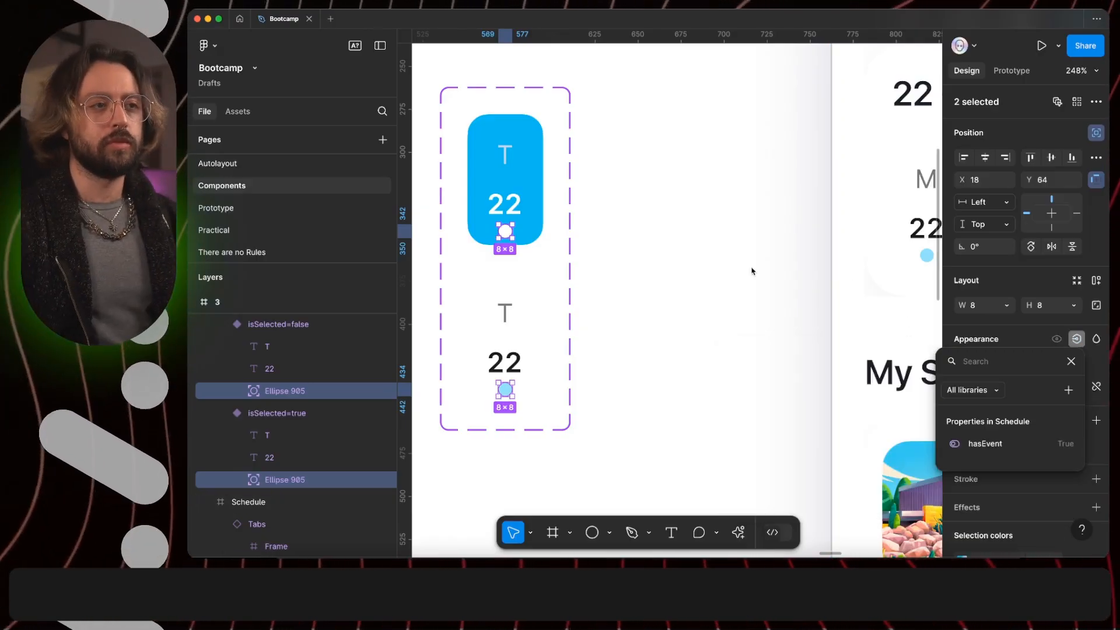
- Turn off hasEvent for the Tuesday, Wednesday, Thursday and Saturday date instances in the Schedule screen's calendar
scroll(753, 272, down, 5)
scroll(741, 270, right, 4)
super+click(806, 237)
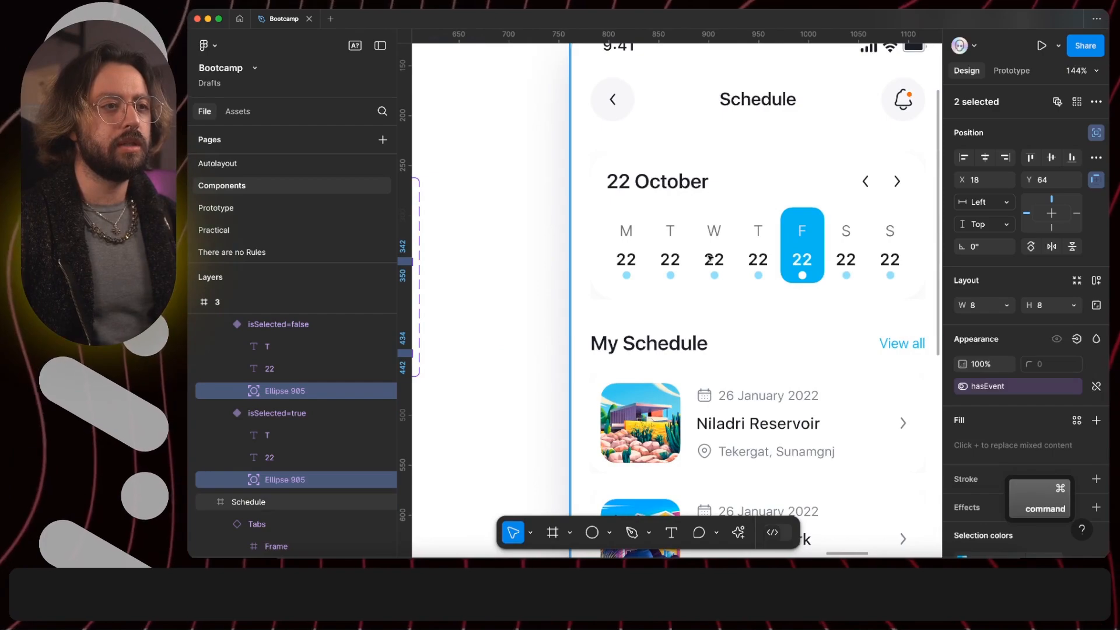
click(637, 264)
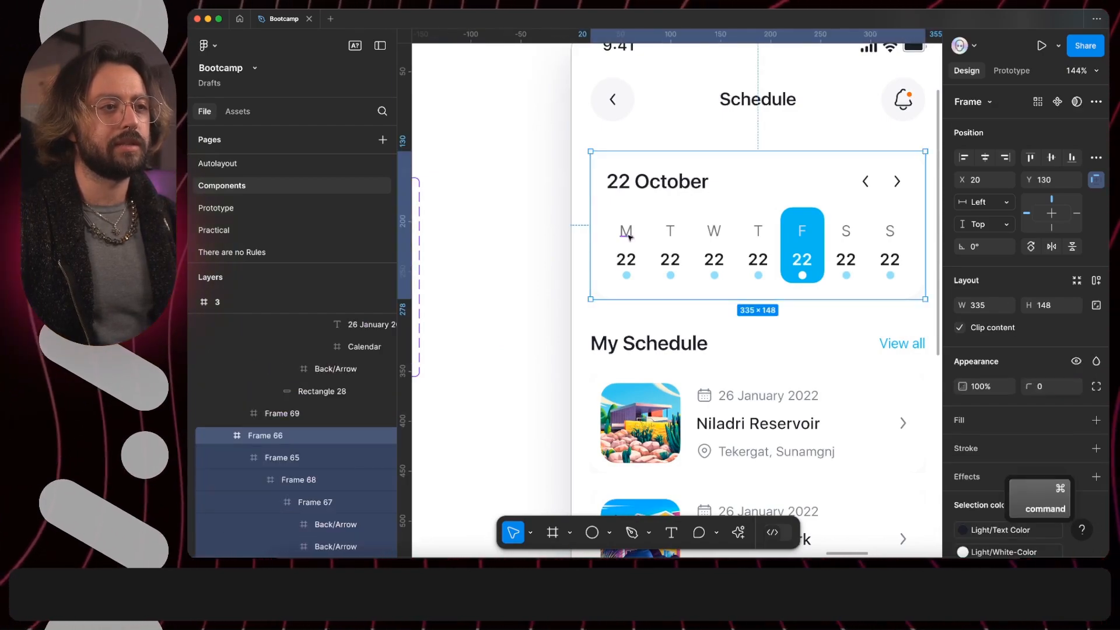
super+click(670, 251)
shift+click(714, 252)
shift+click(761, 261)
shift+click(761, 261)
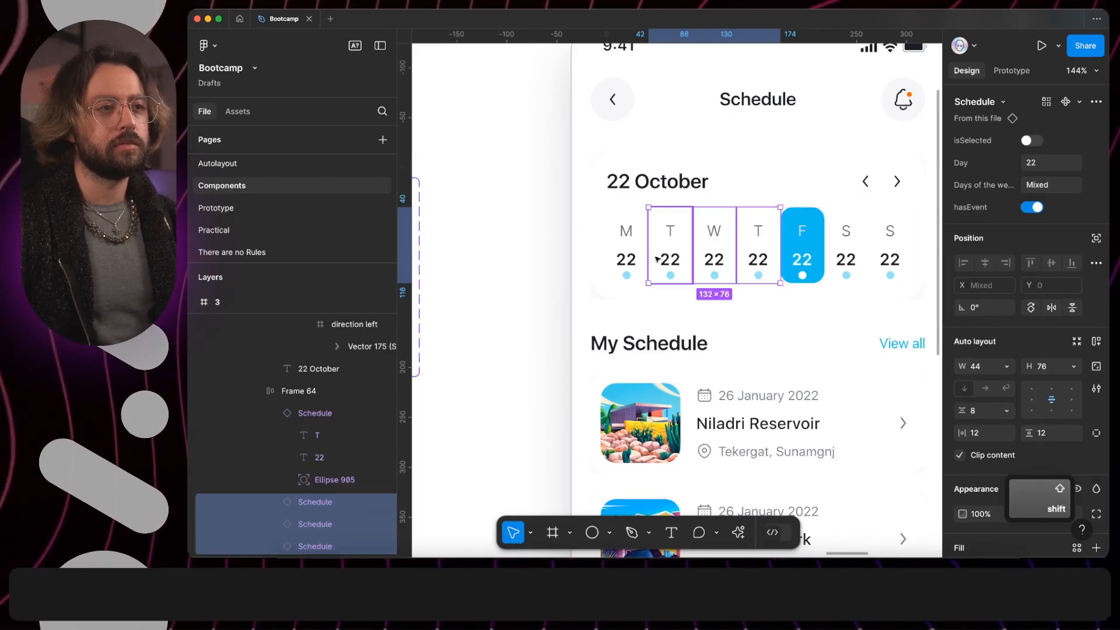
shift+click(864, 267)
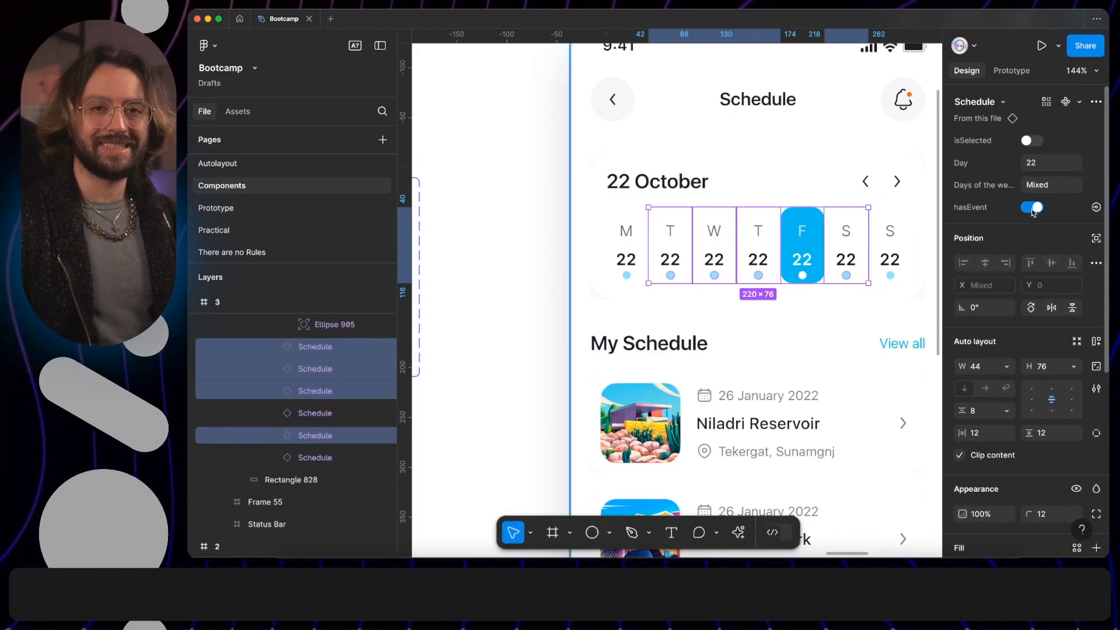
click(1033, 208)
click(527, 298)
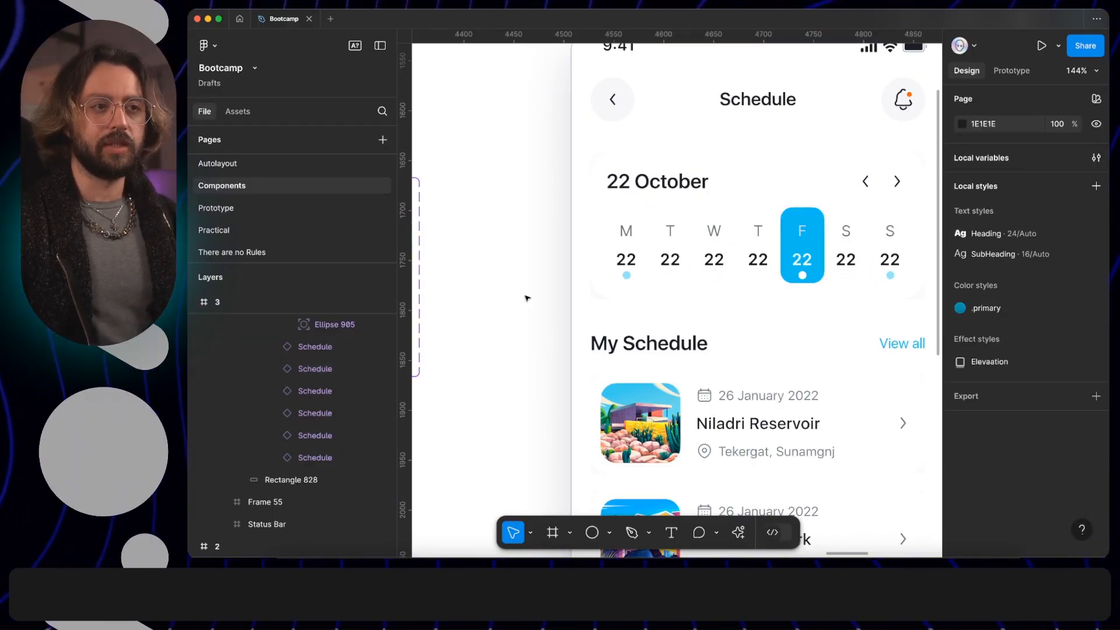
- Turn off hasEvent for the highlighted Friday date instance and hide the editor interface to show the whole design
super+click(802, 248)
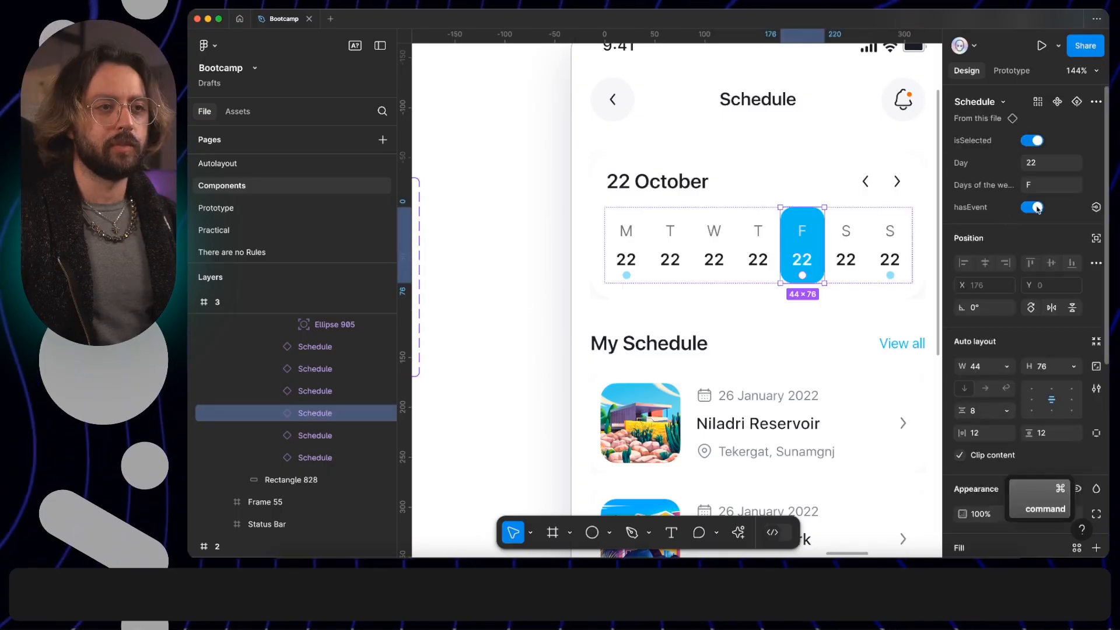
click(1038, 209)
key(super+backslash)
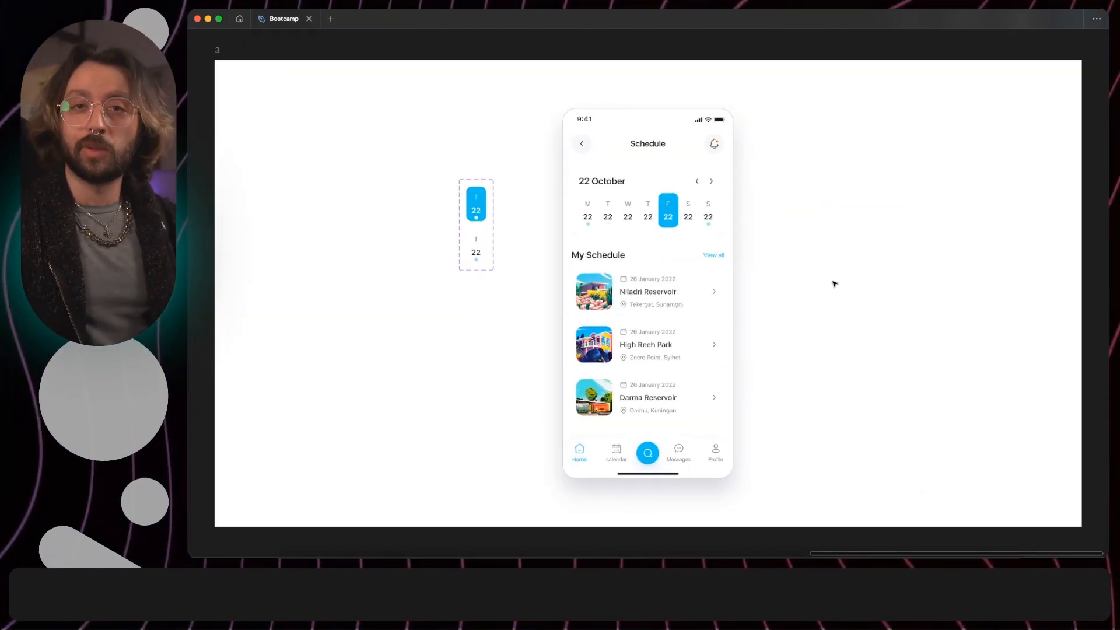